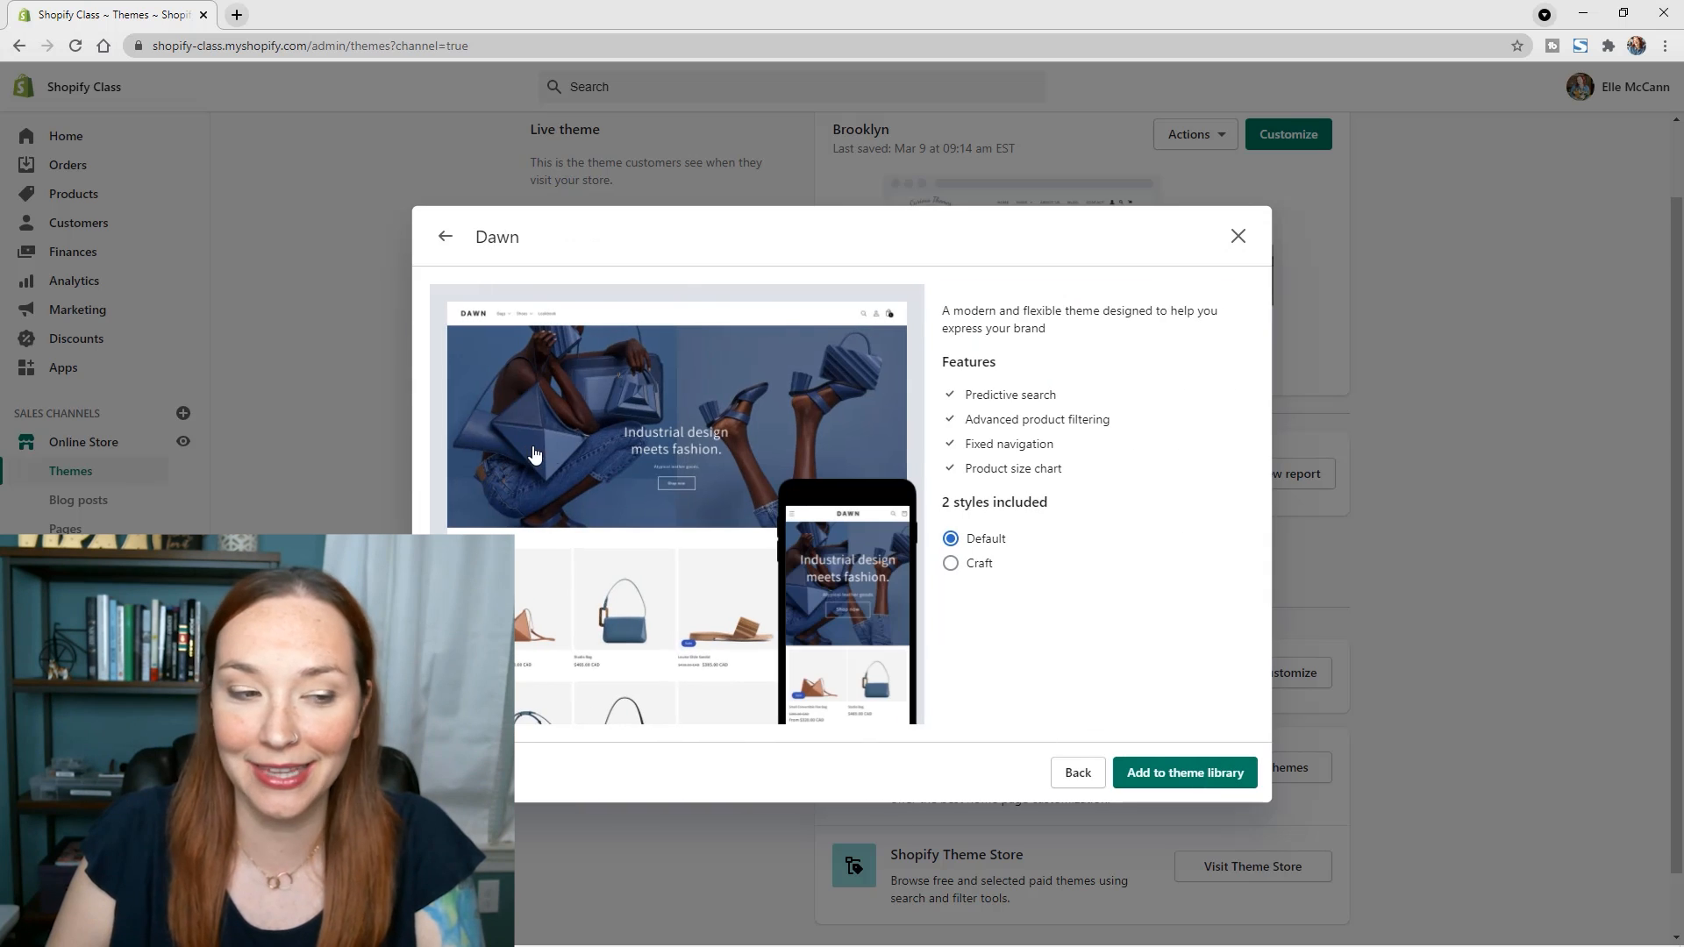
Step: Add the Dawn theme with its Default style to the theme library and open it for customization
{"action": "left_click", "coordinate": [1178, 777]}
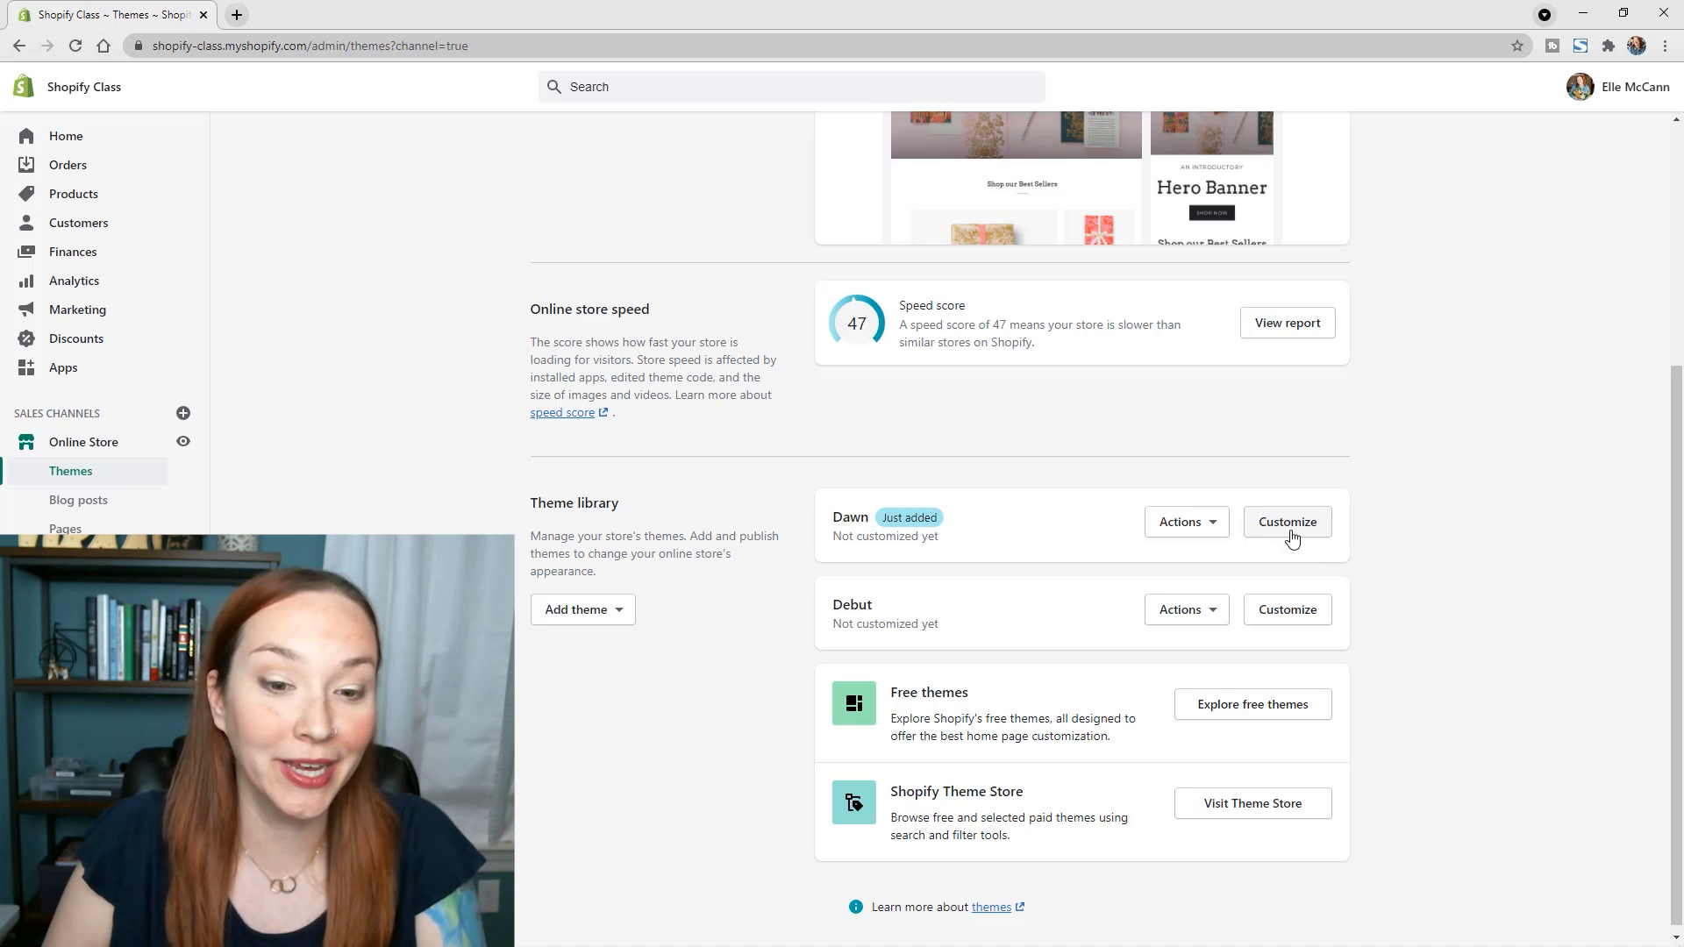
{"action": "left_click", "coordinate": [1265, 524]}
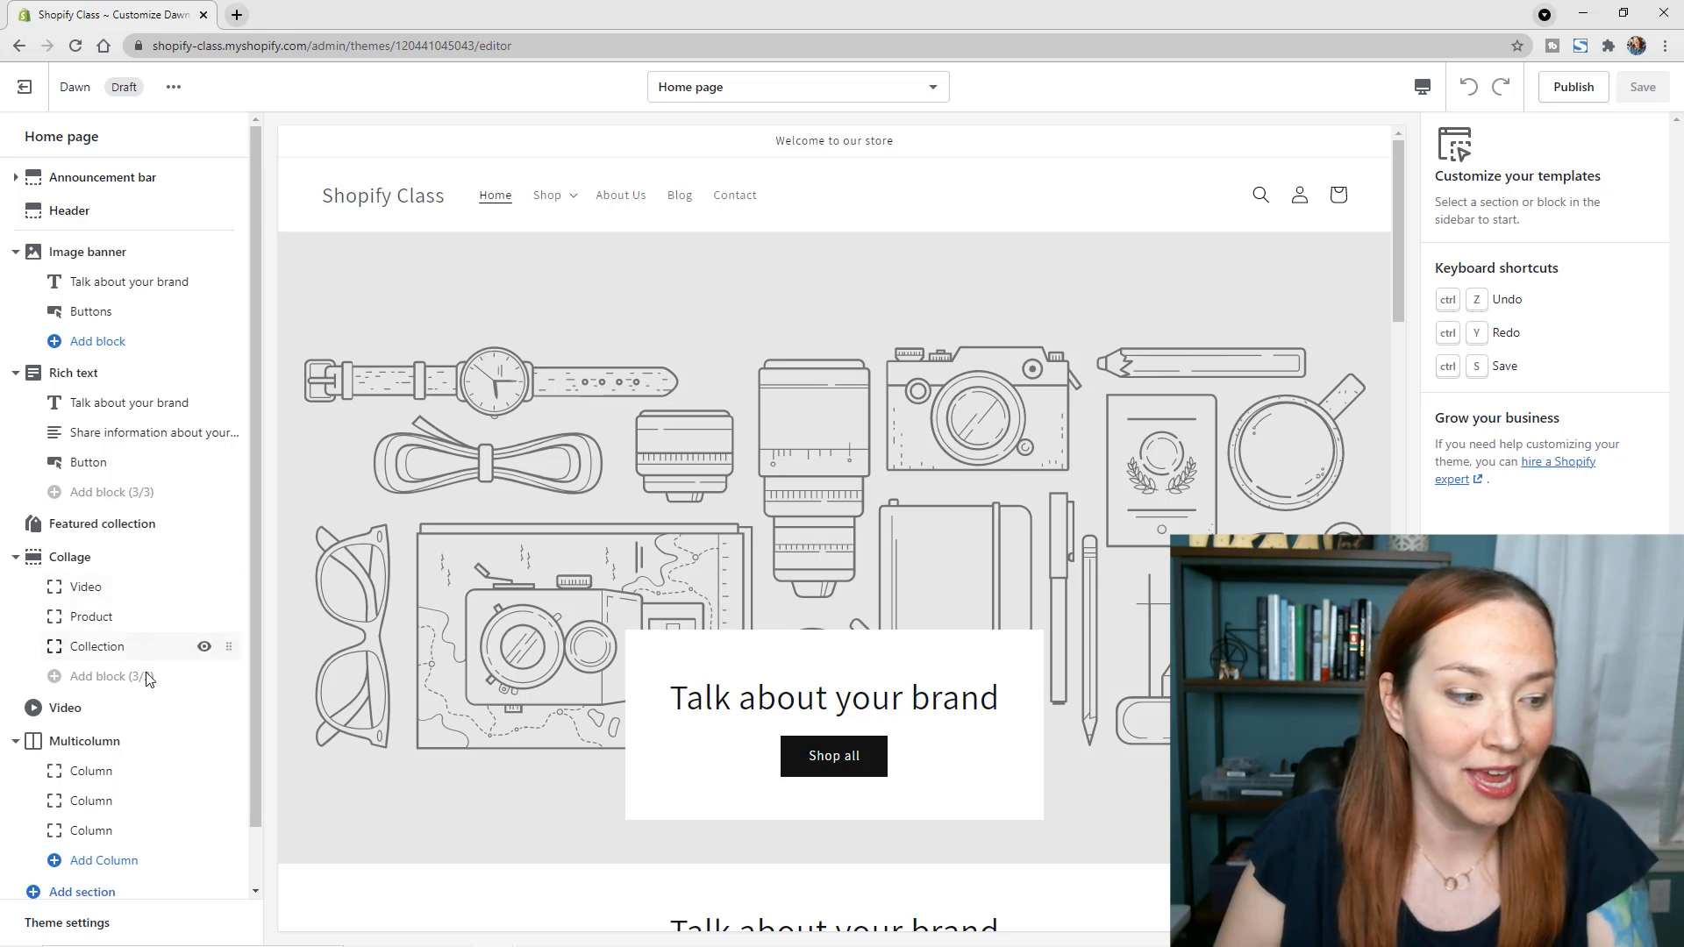
Step: Add a Blog posts section to the home page and move it between the Video and Multicolumn sections
{"action": "scroll", "coordinate": [153, 684], "scroll_direction": "down", "scroll_amount": 1}
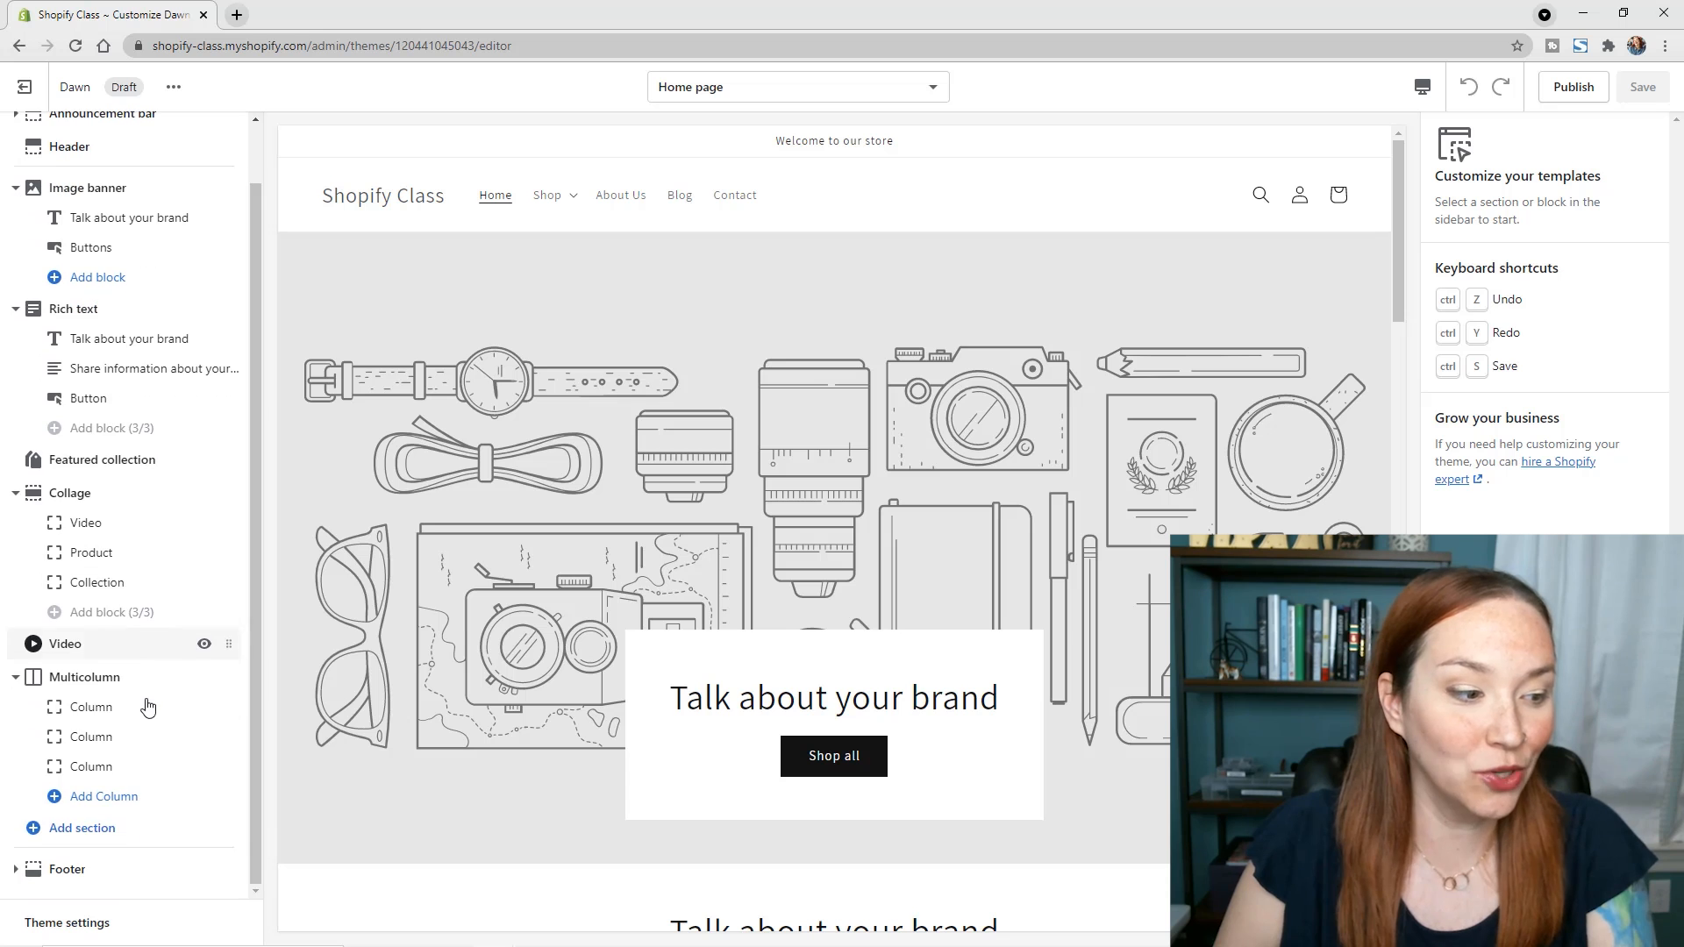
{"action": "left_click", "coordinate": [124, 833]}
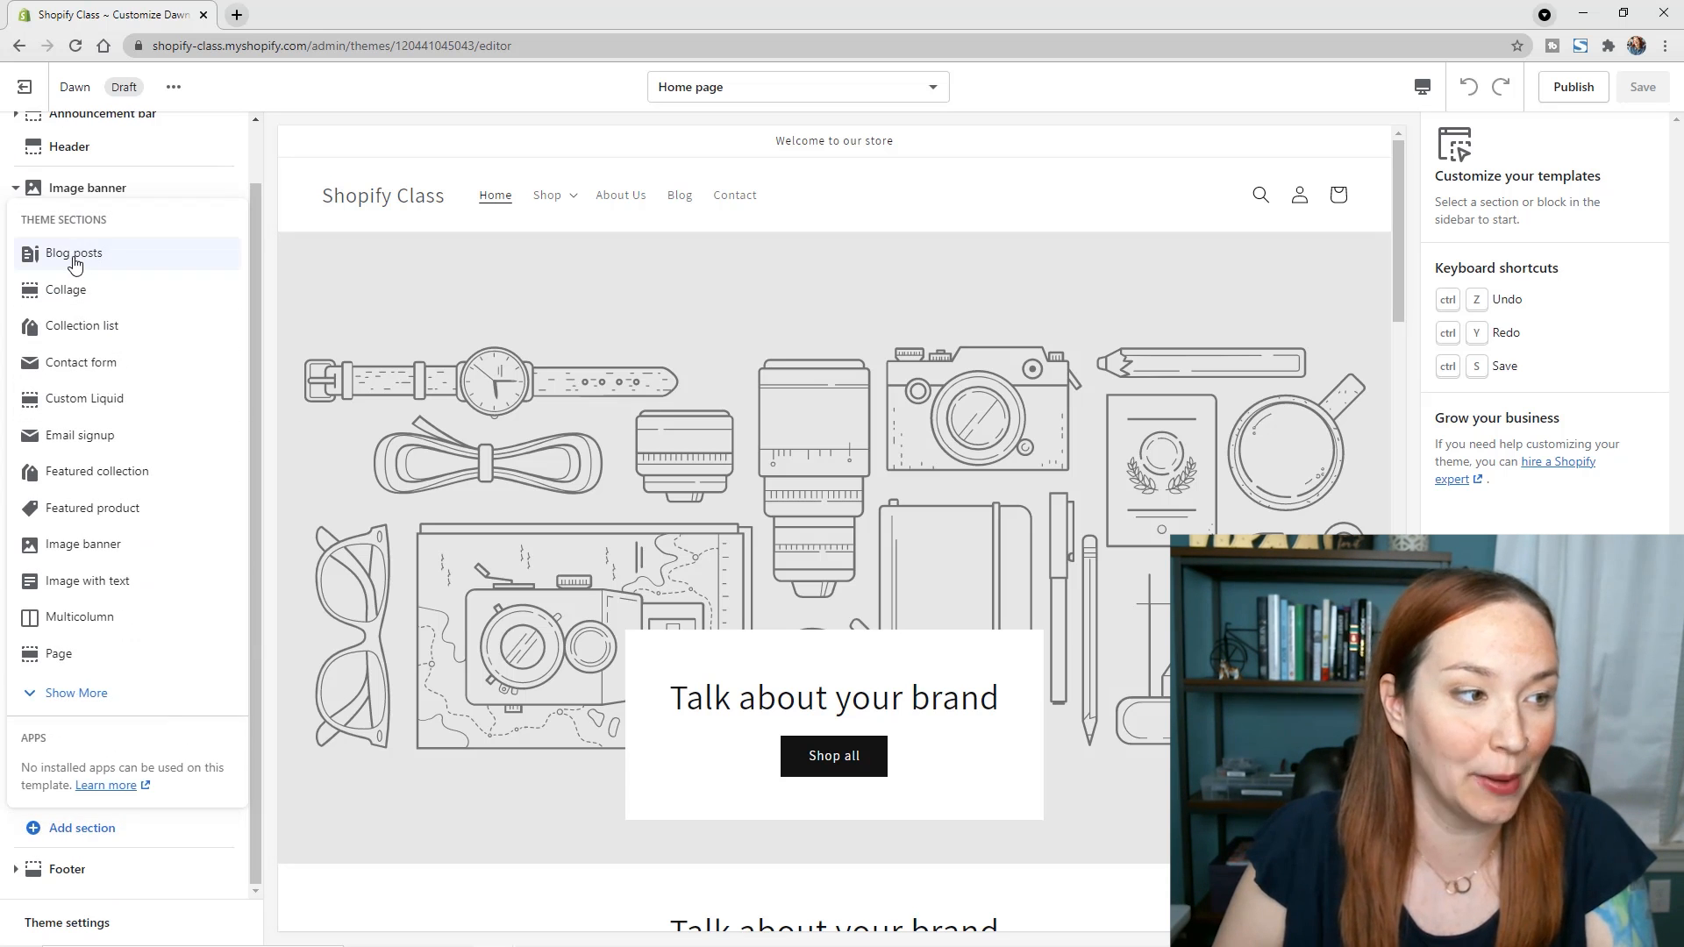
{"action": "left_click", "coordinate": [74, 262]}
{"action": "scroll", "coordinate": [982, 490], "scroll_direction": "up", "scroll_amount": 2}
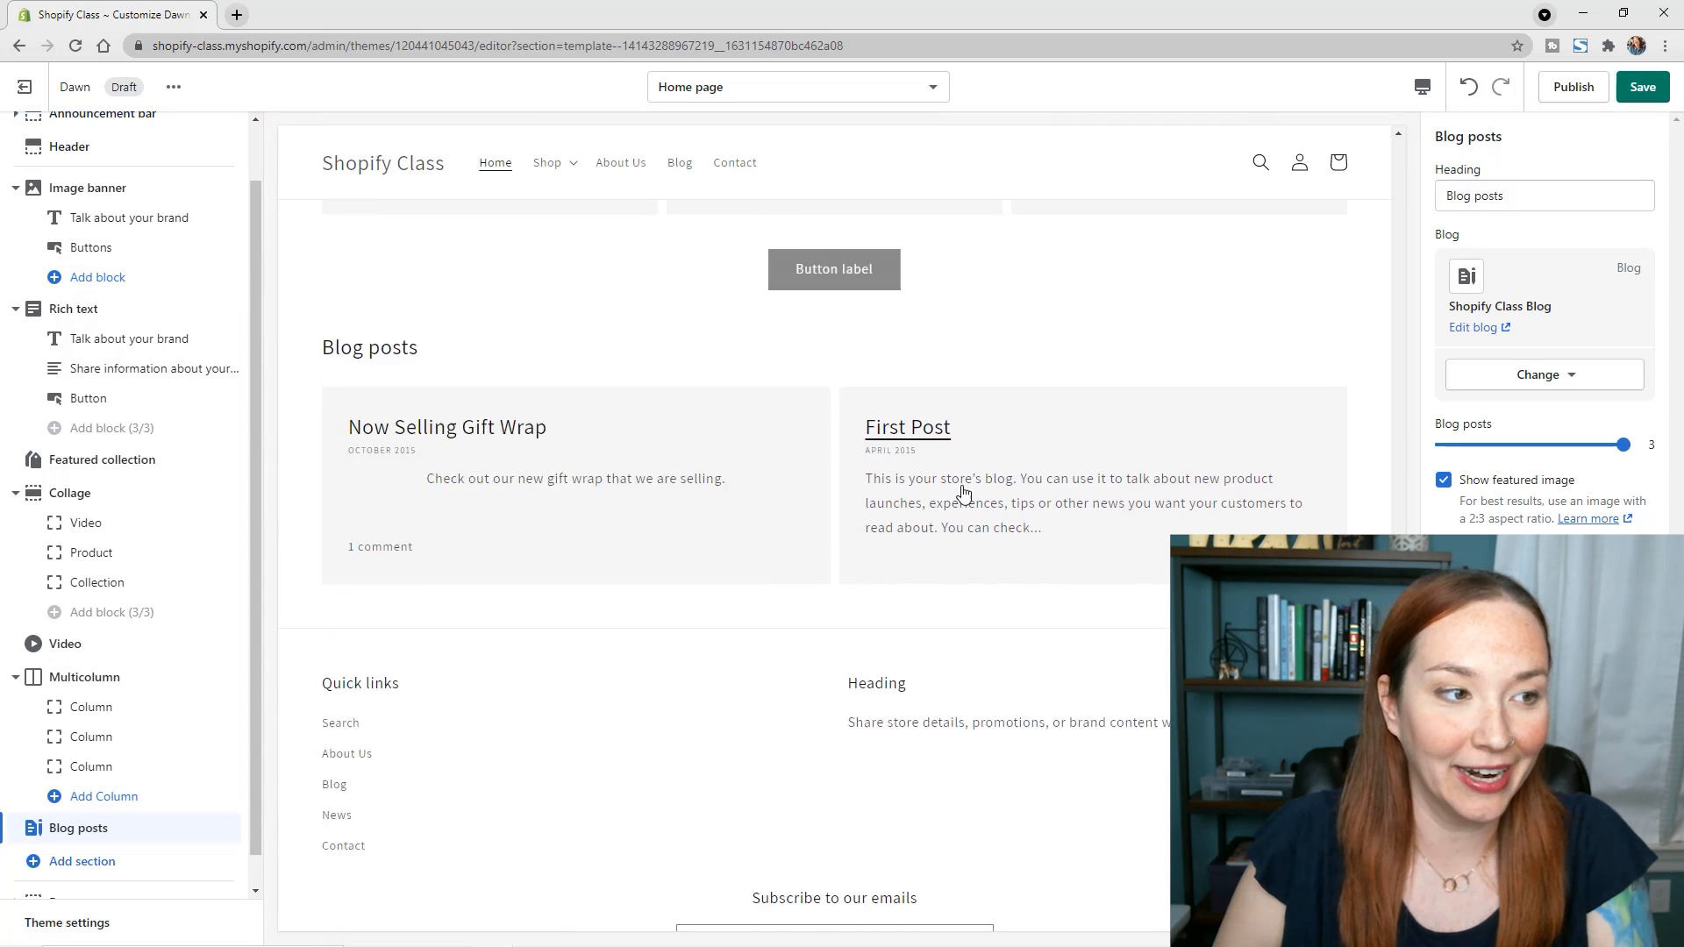
{"action": "mouse_move", "coordinate": [218, 838]}
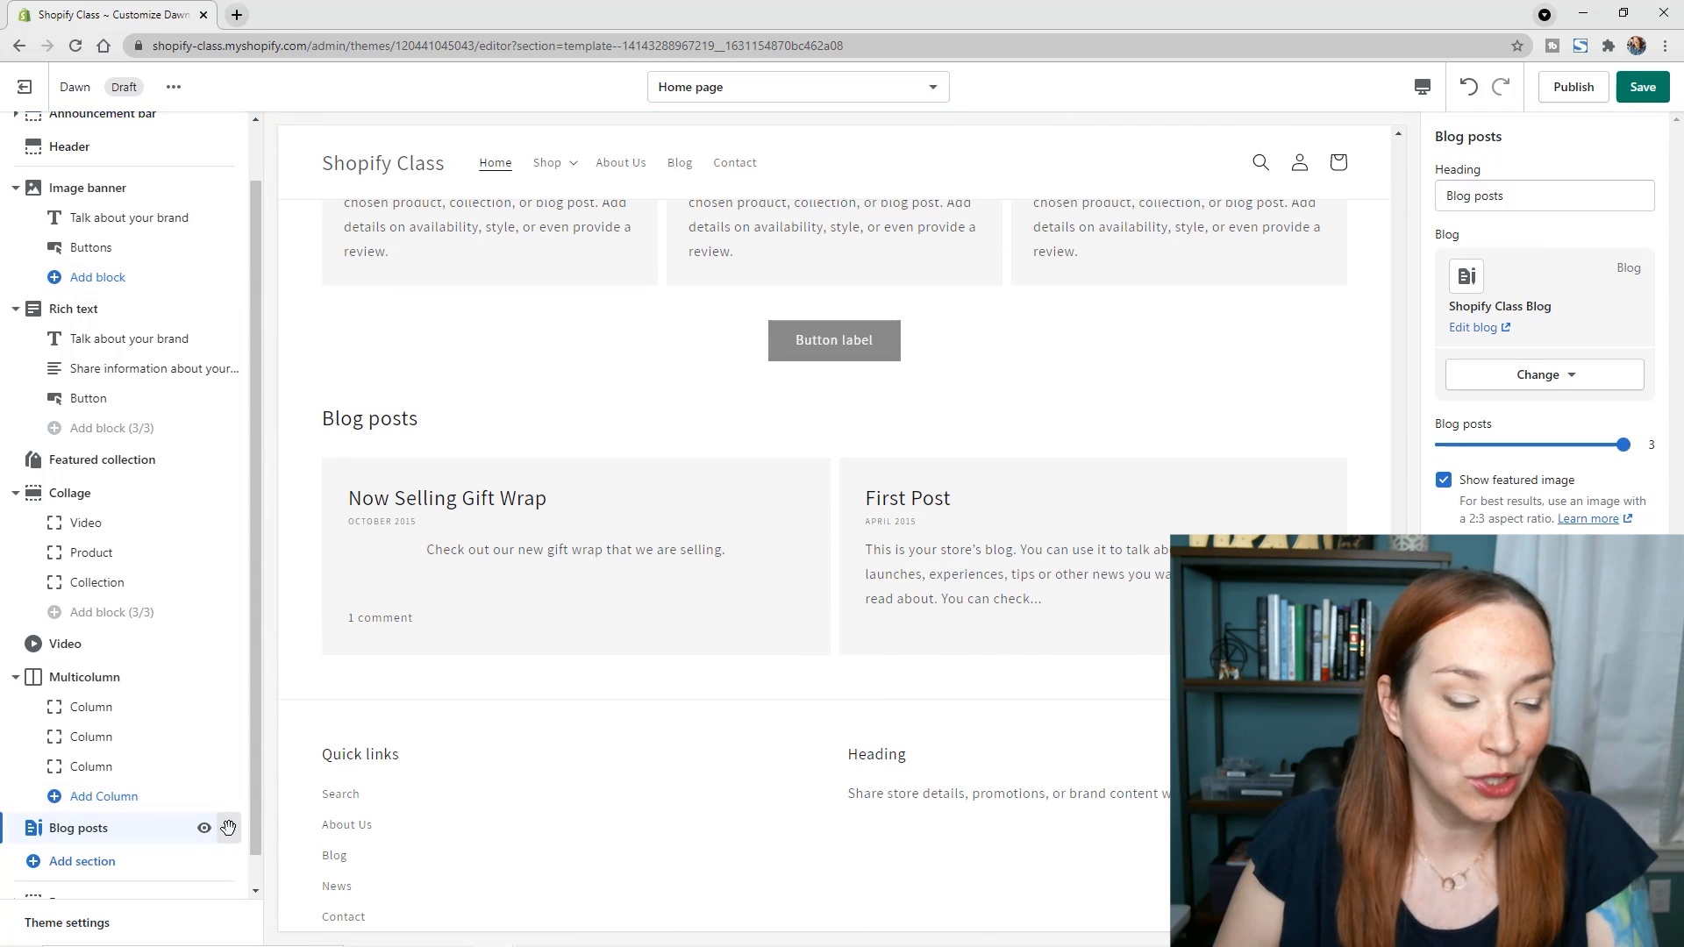
{"action": "left_click_drag", "start_coordinate": [228, 828], "coordinate": [255, 637]}
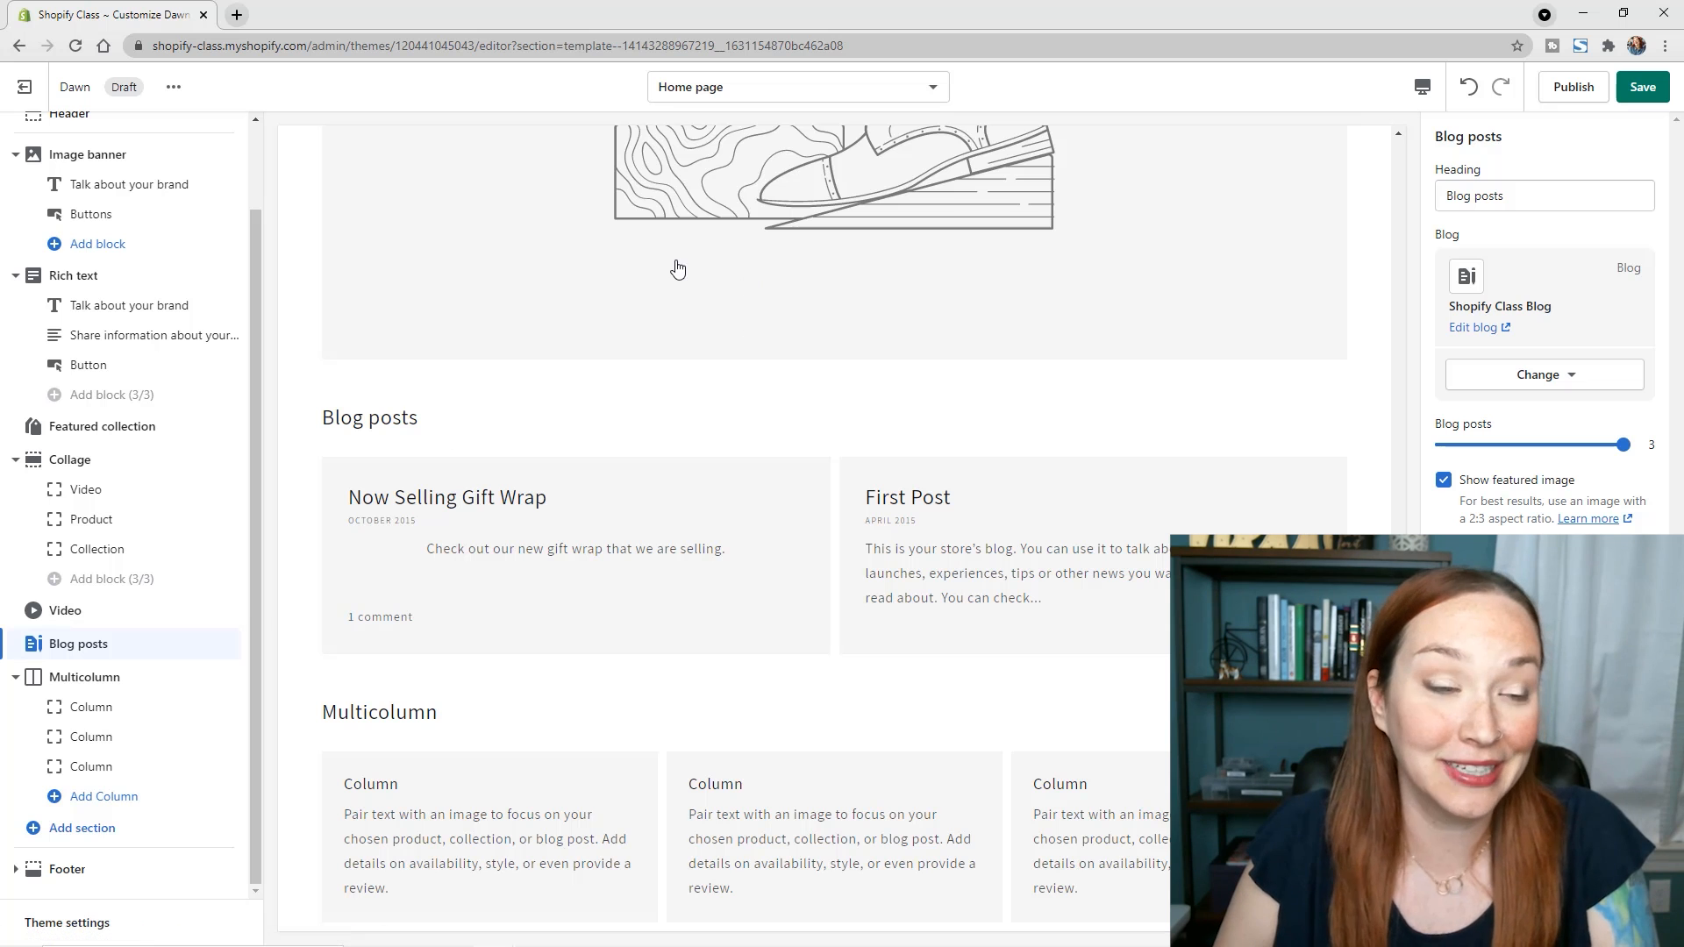
Step: Switch the theme editor from the home page to the Default collection template
{"action": "left_click", "coordinate": [779, 90]}
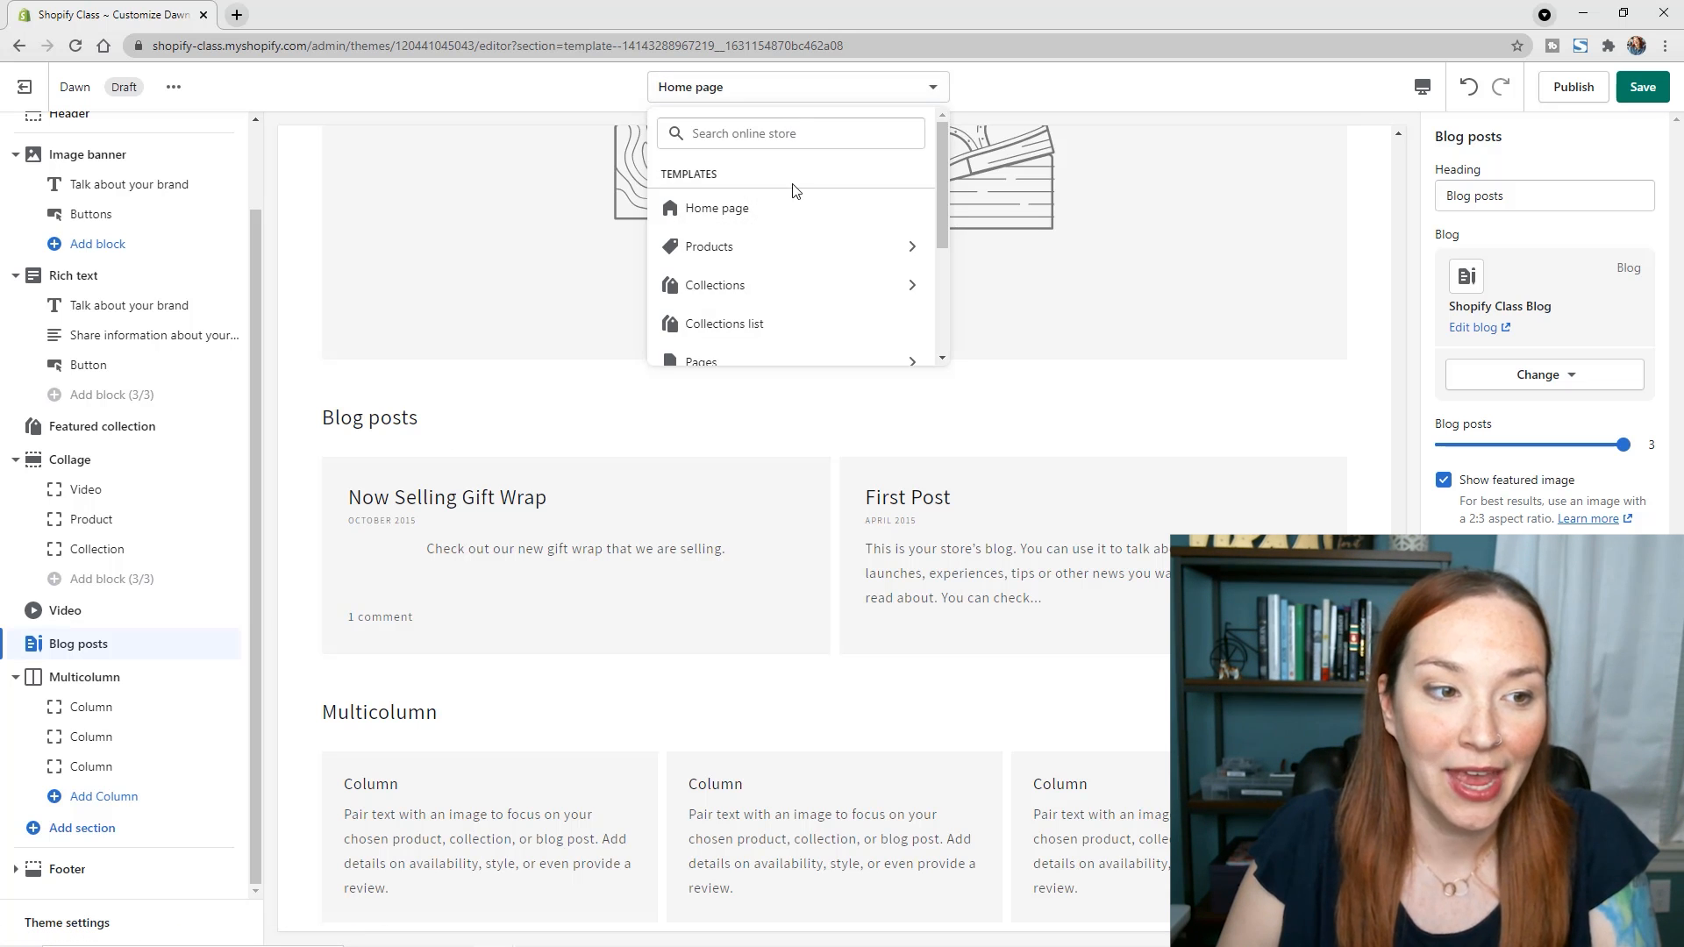
{"action": "left_click", "coordinate": [779, 294]}
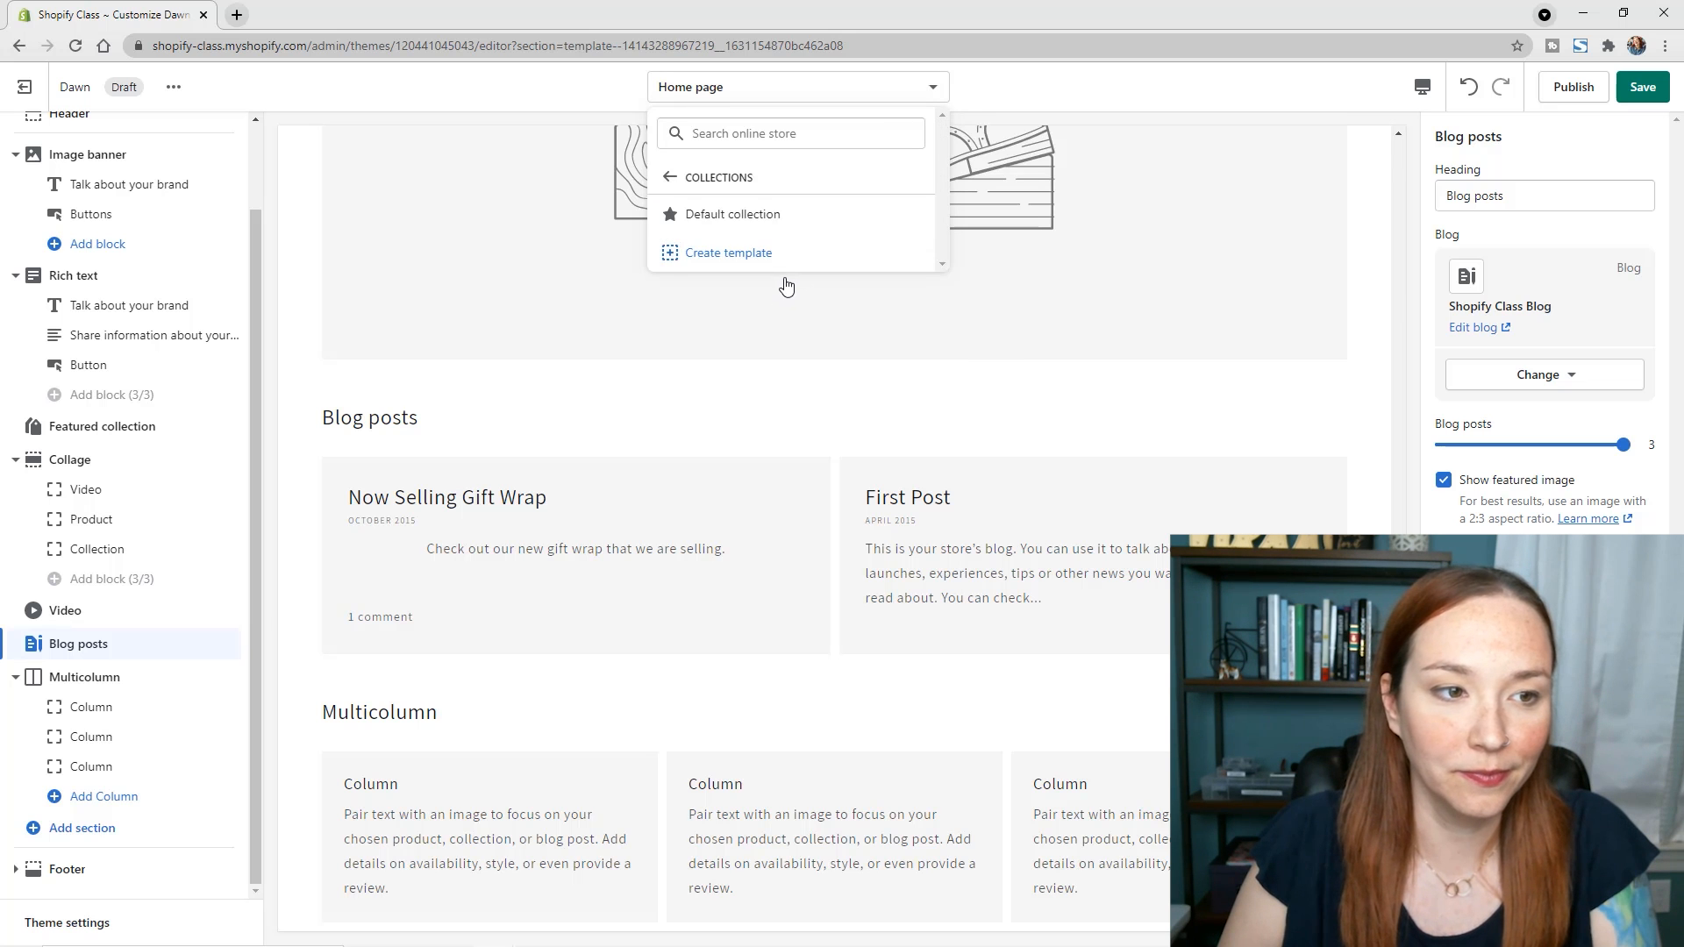
{"action": "left_click", "coordinate": [735, 216]}
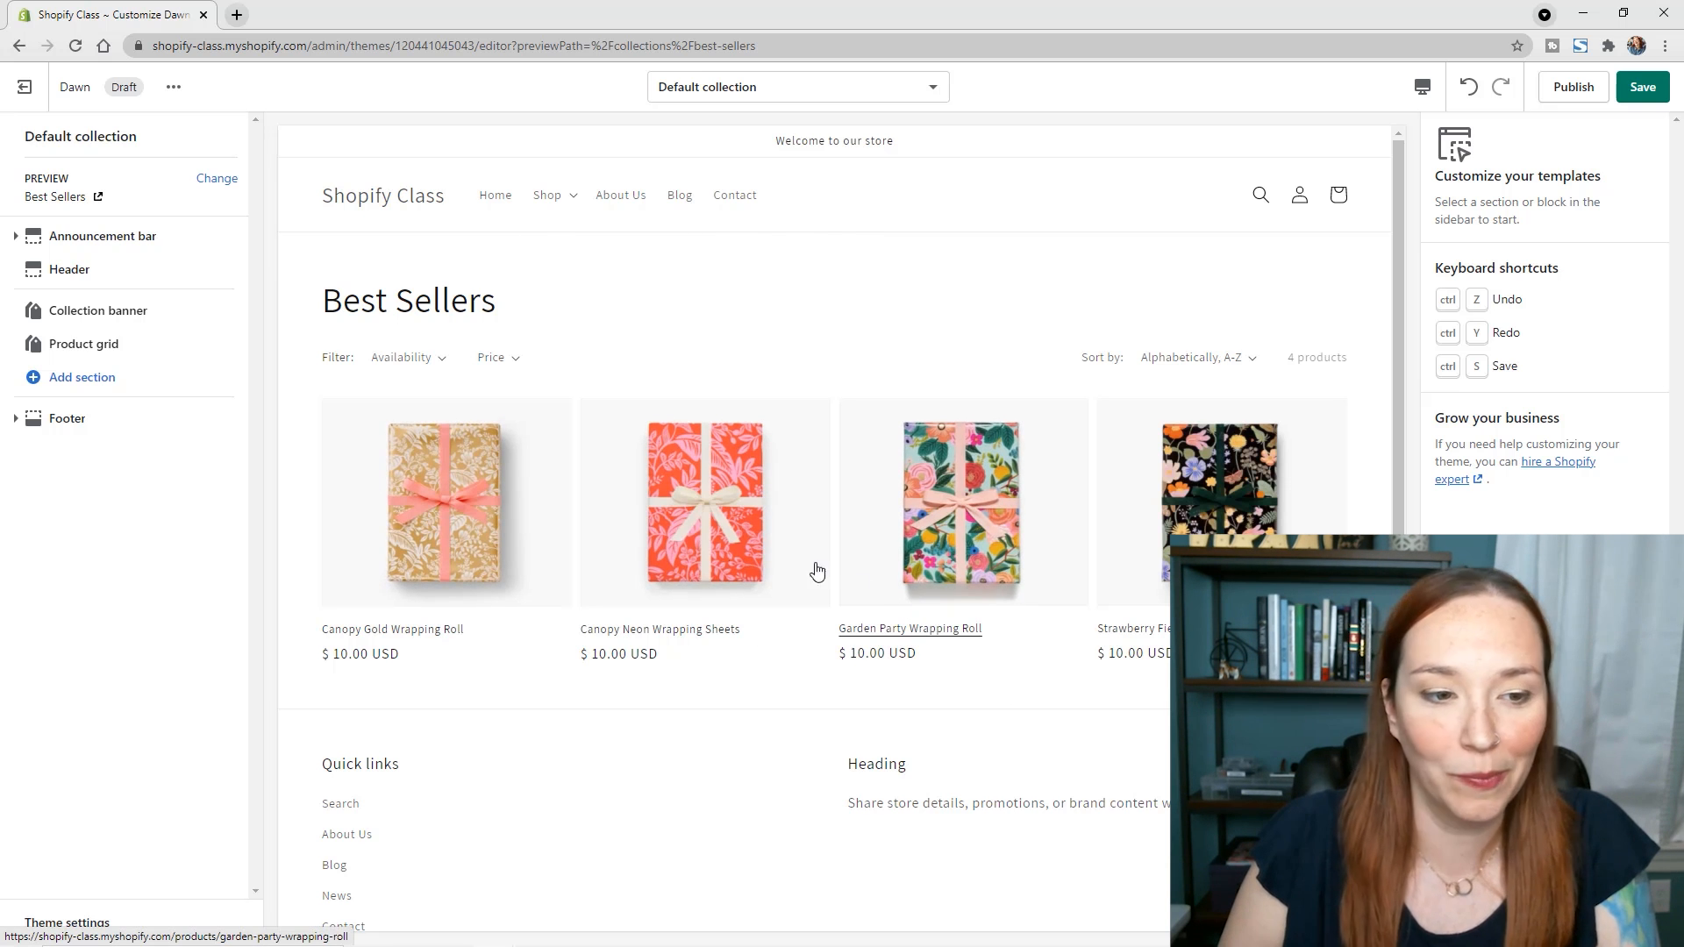
Step: Add Image banner, Email signup and Blog posts sections below the product grid of the Default collection template
{"action": "left_click", "coordinate": [102, 391]}
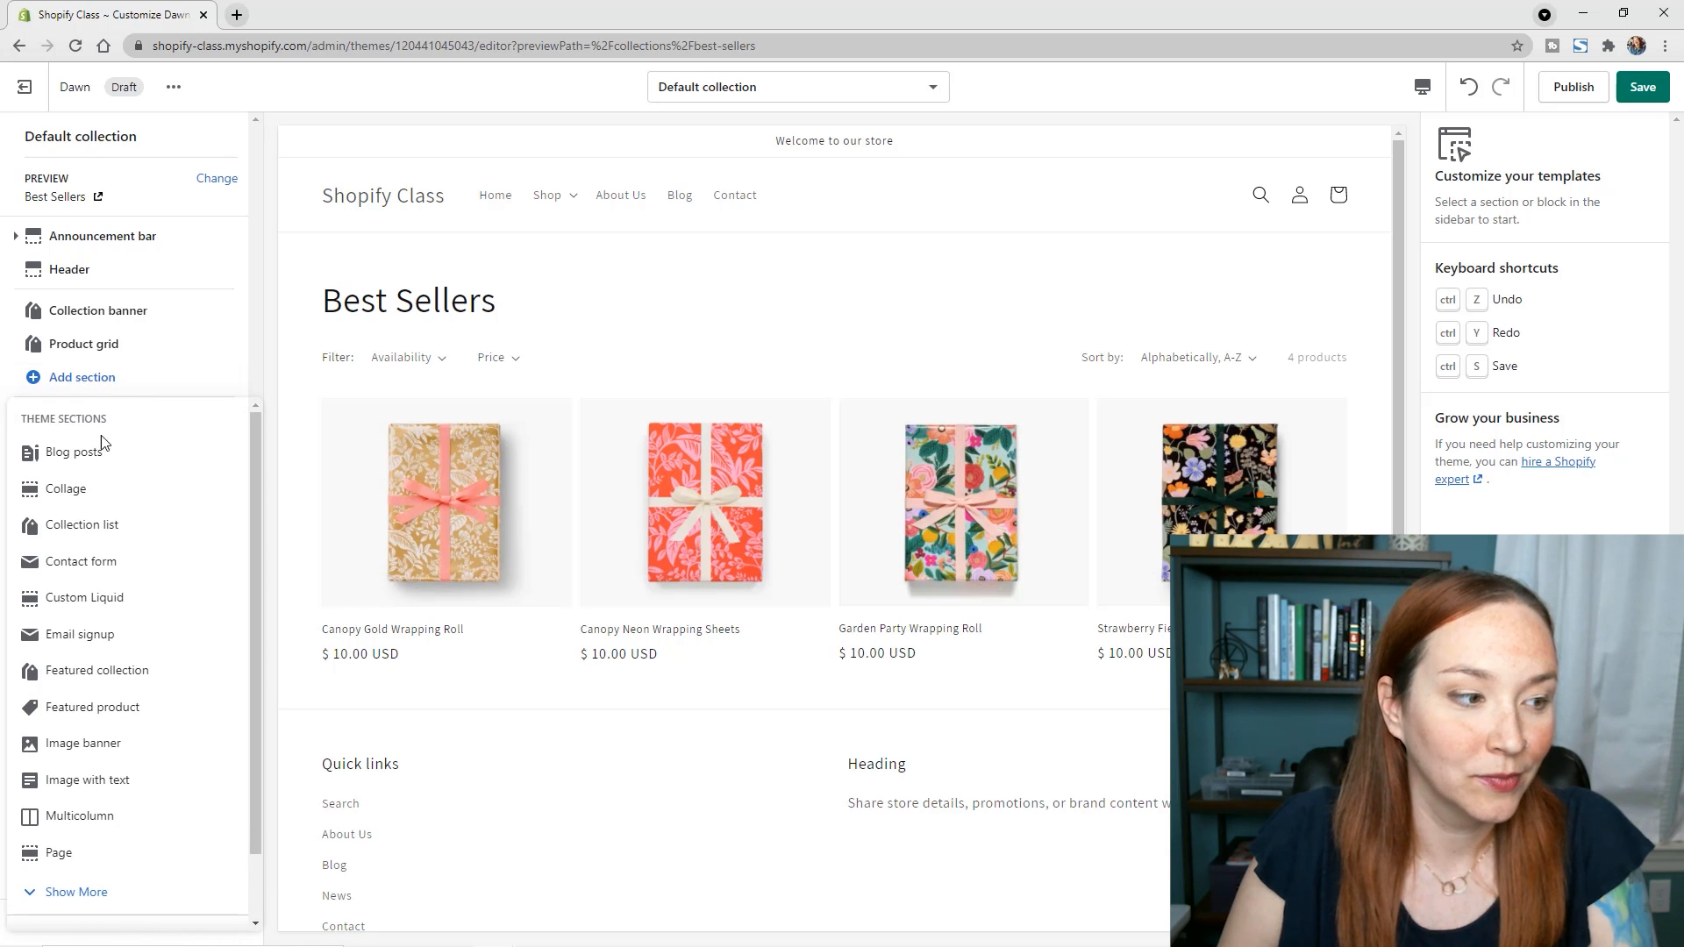
{"action": "scroll", "coordinate": [114, 631], "scroll_direction": "down", "scroll_amount": 2}
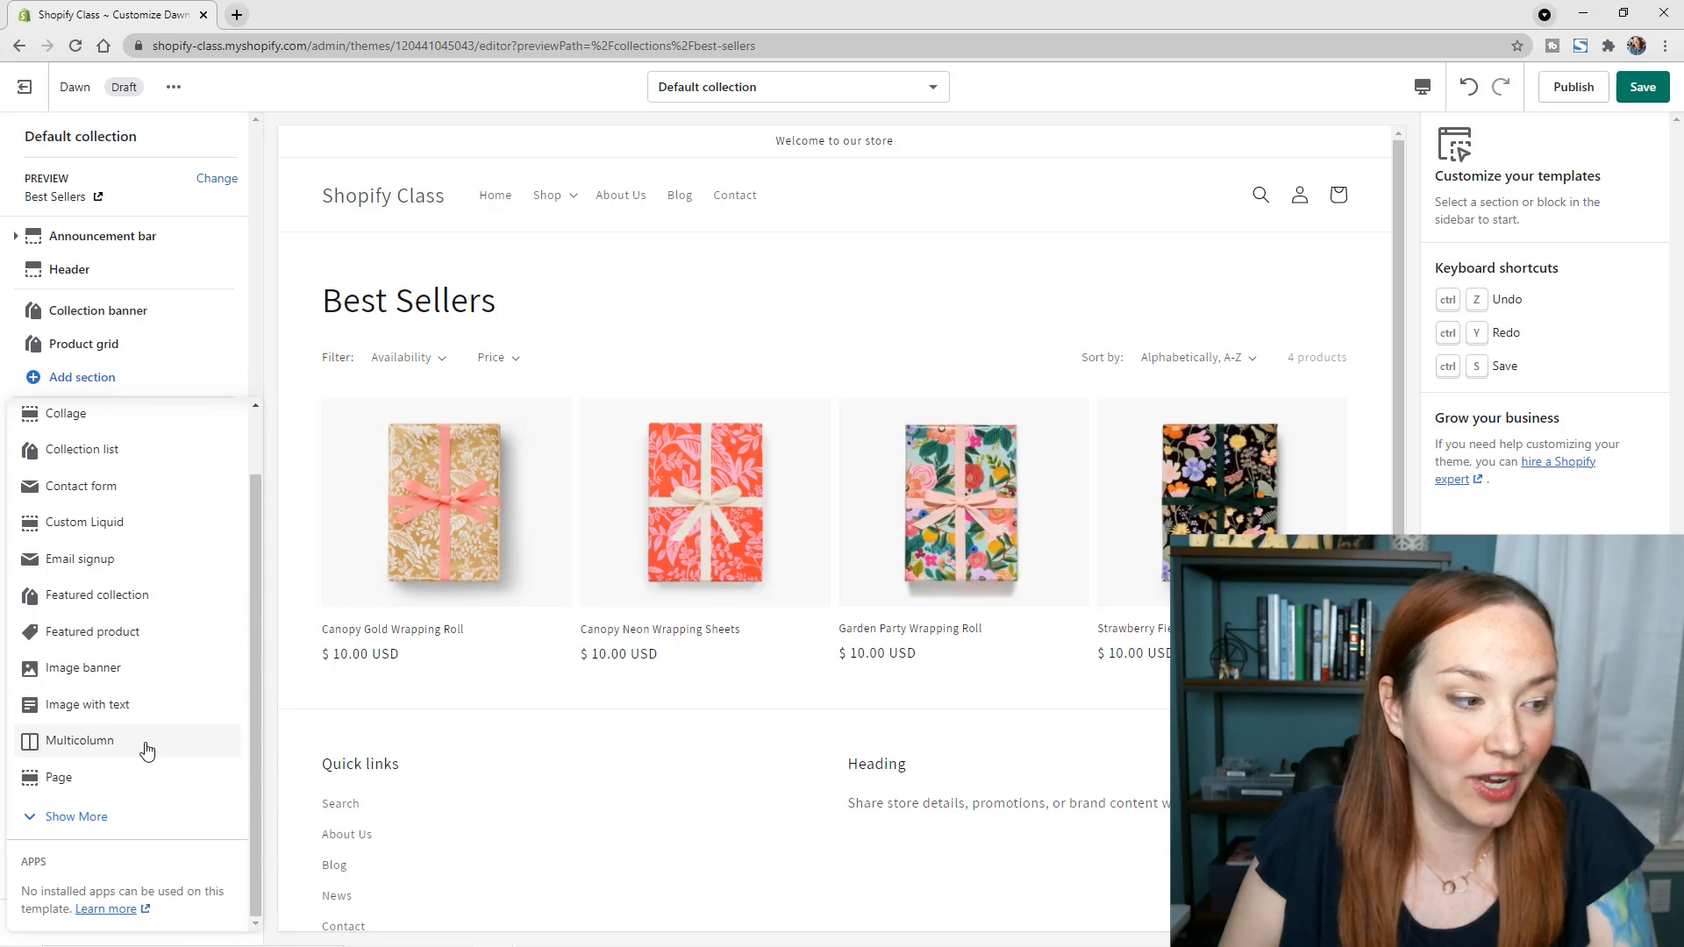
{"action": "left_click", "coordinate": [120, 670]}
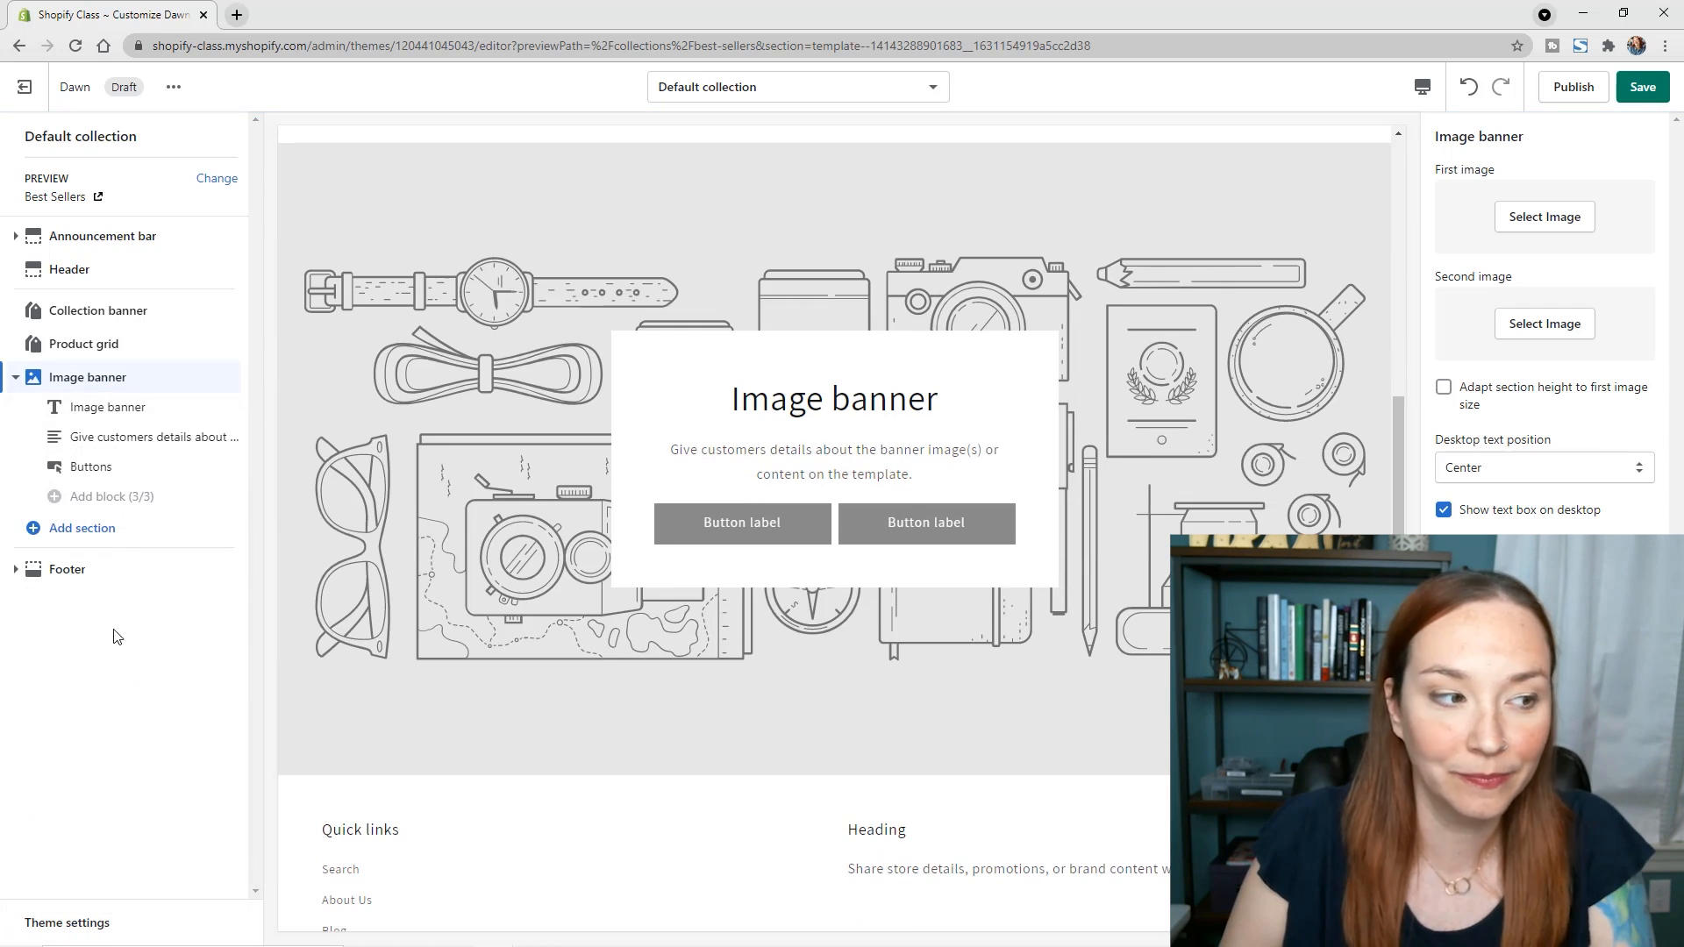
{"action": "left_click", "coordinate": [83, 530]}
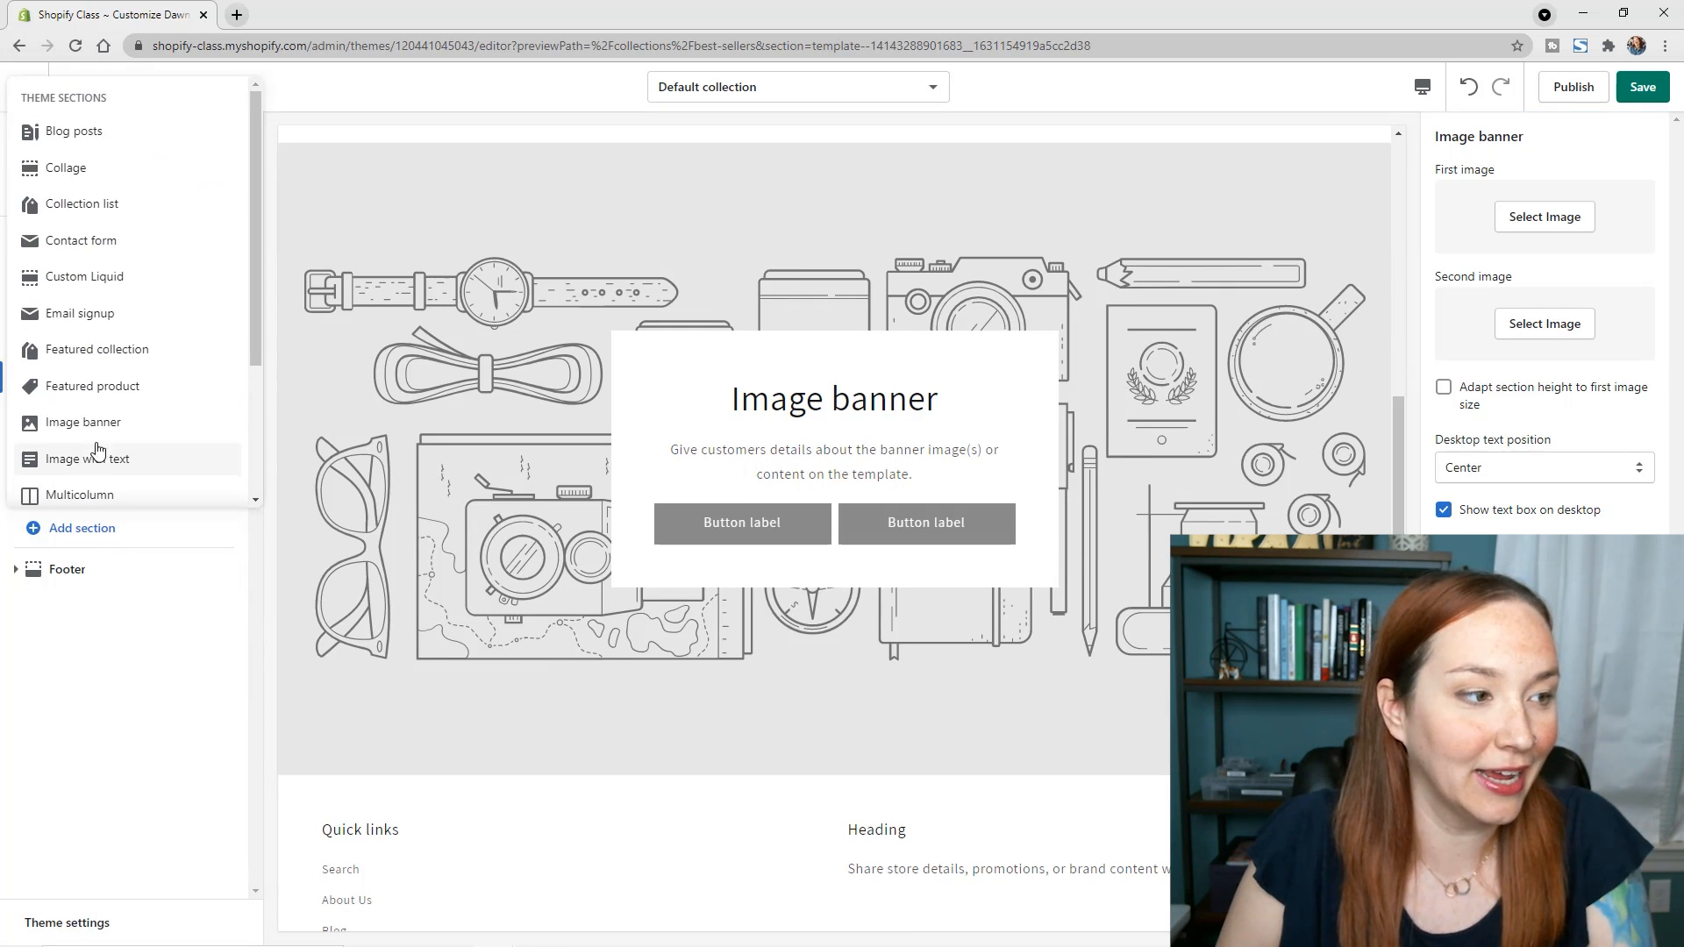
{"action": "left_click", "coordinate": [109, 316]}
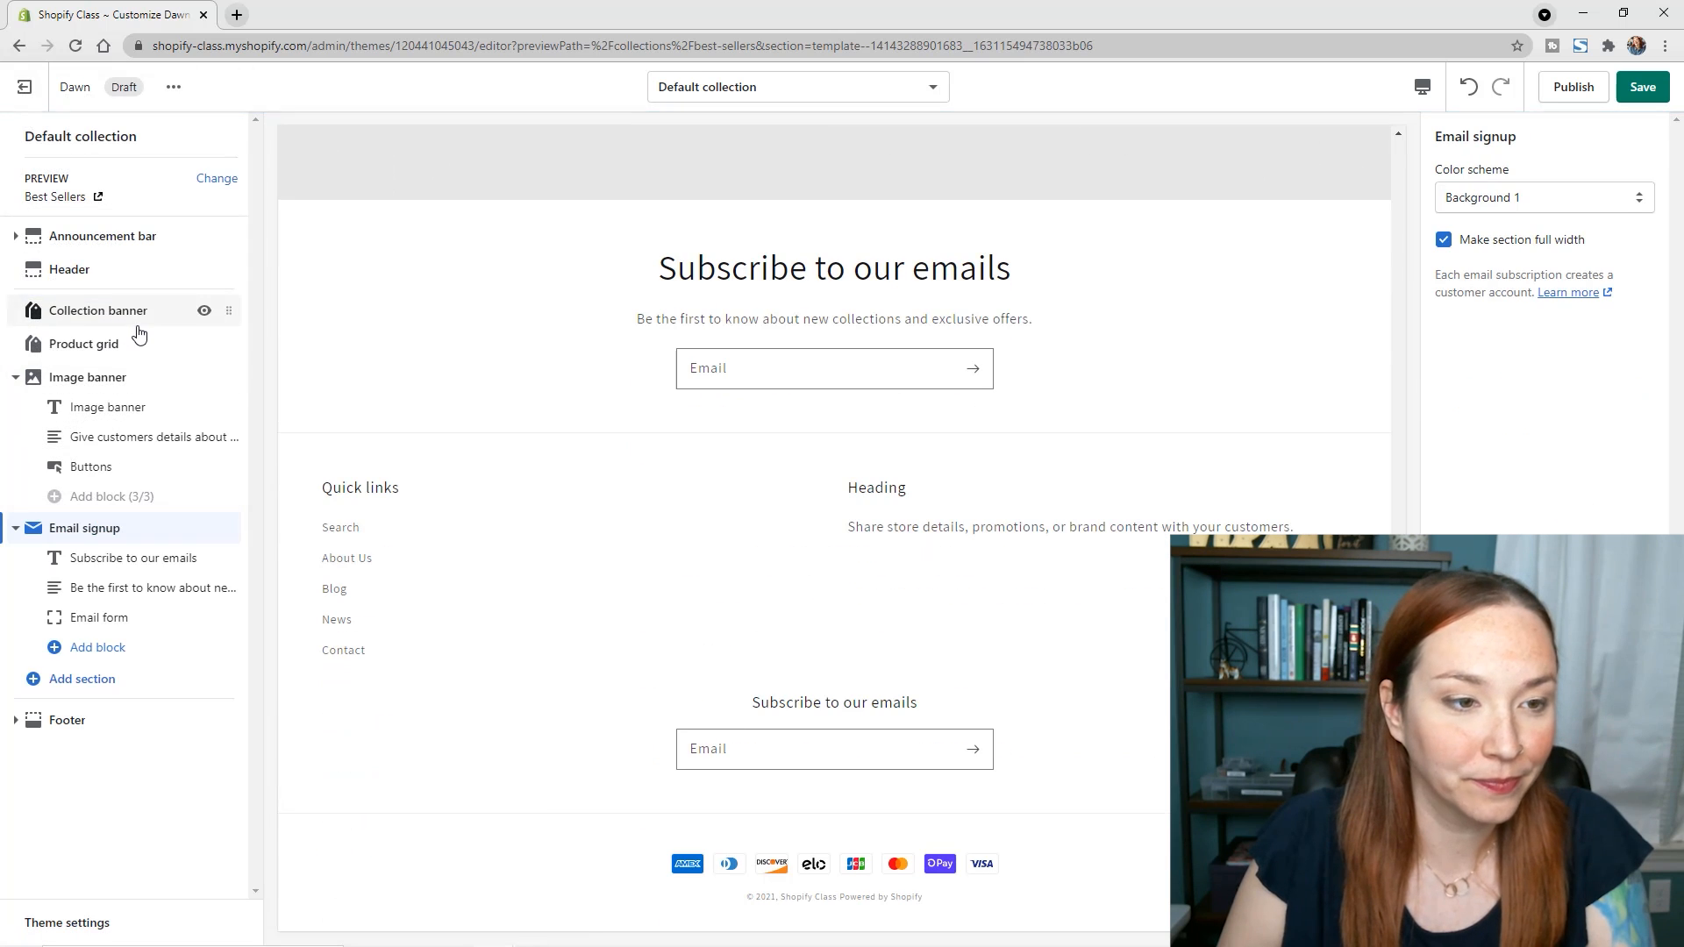
{"action": "left_click", "coordinate": [84, 679]}
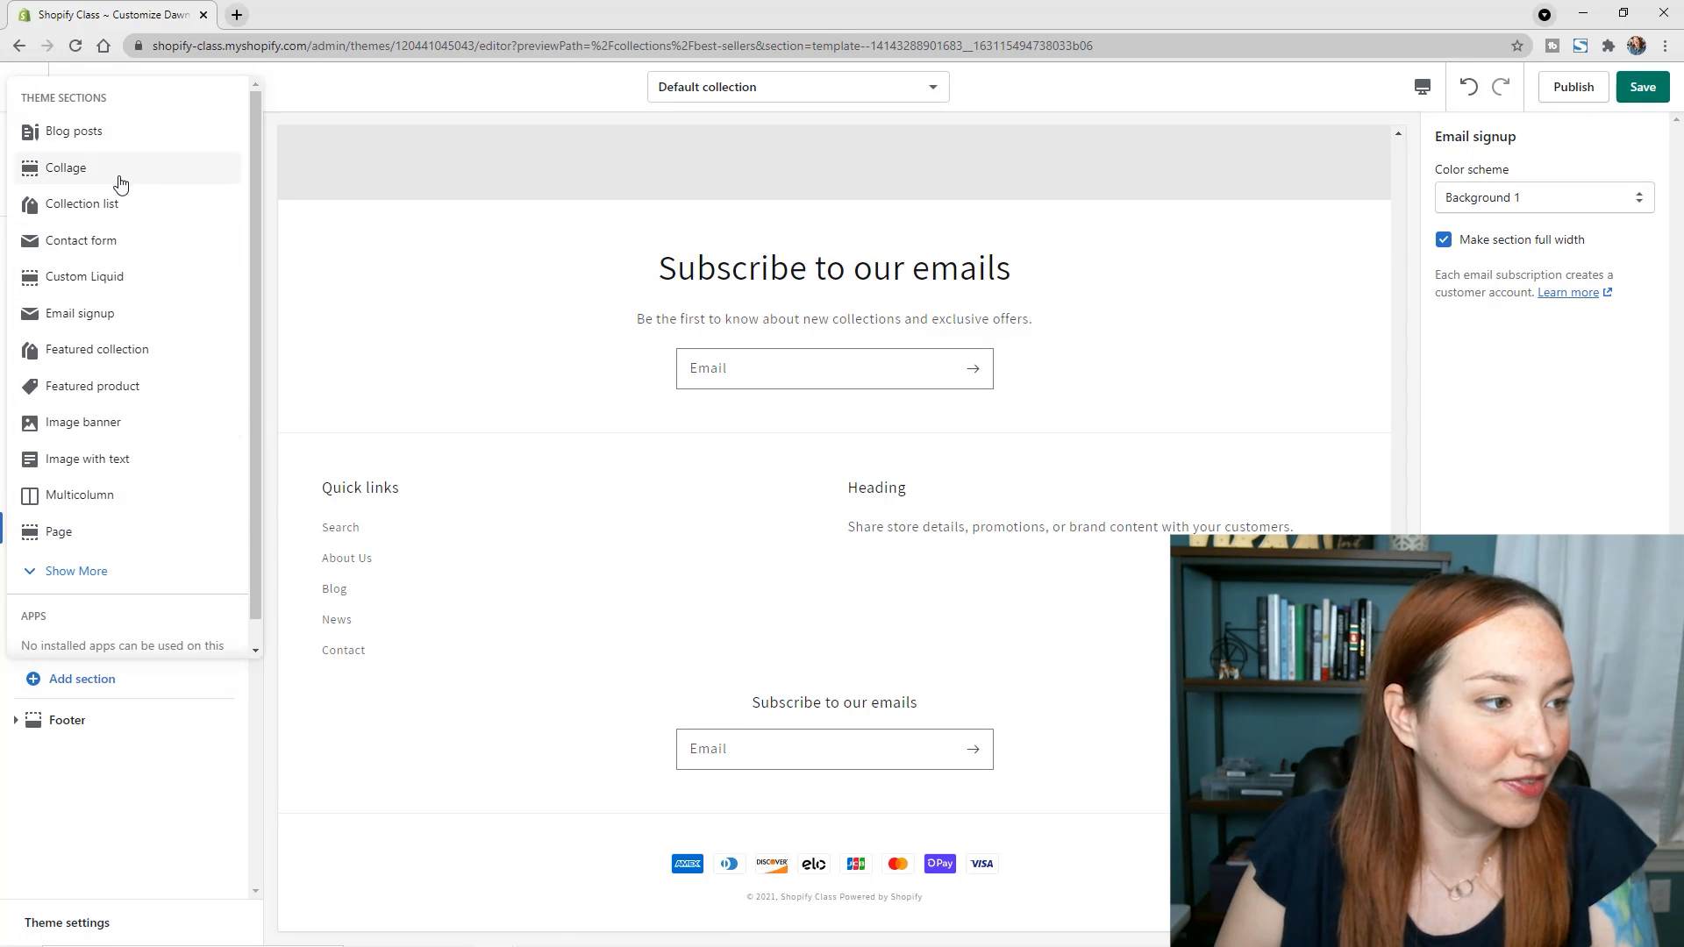
{"action": "left_click", "coordinate": [124, 141]}
{"action": "scroll", "coordinate": [927, 608], "scroll_direction": "up", "scroll_amount": 4}
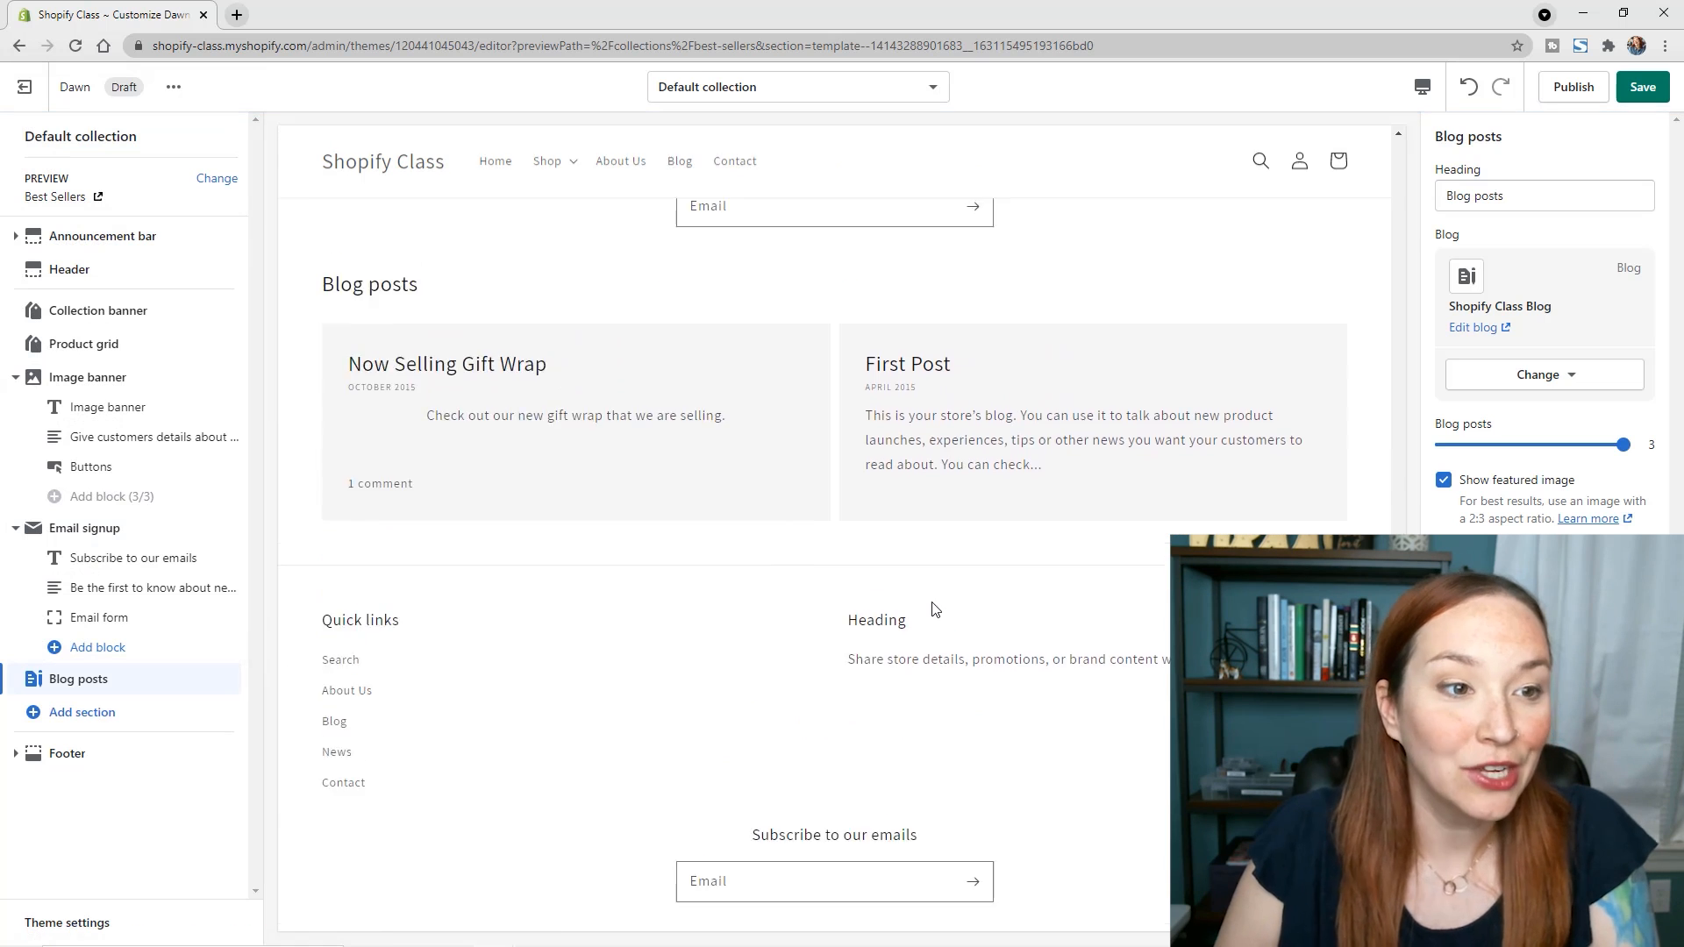
{"action": "scroll", "coordinate": [929, 608], "scroll_direction": "up", "scroll_amount": 8}
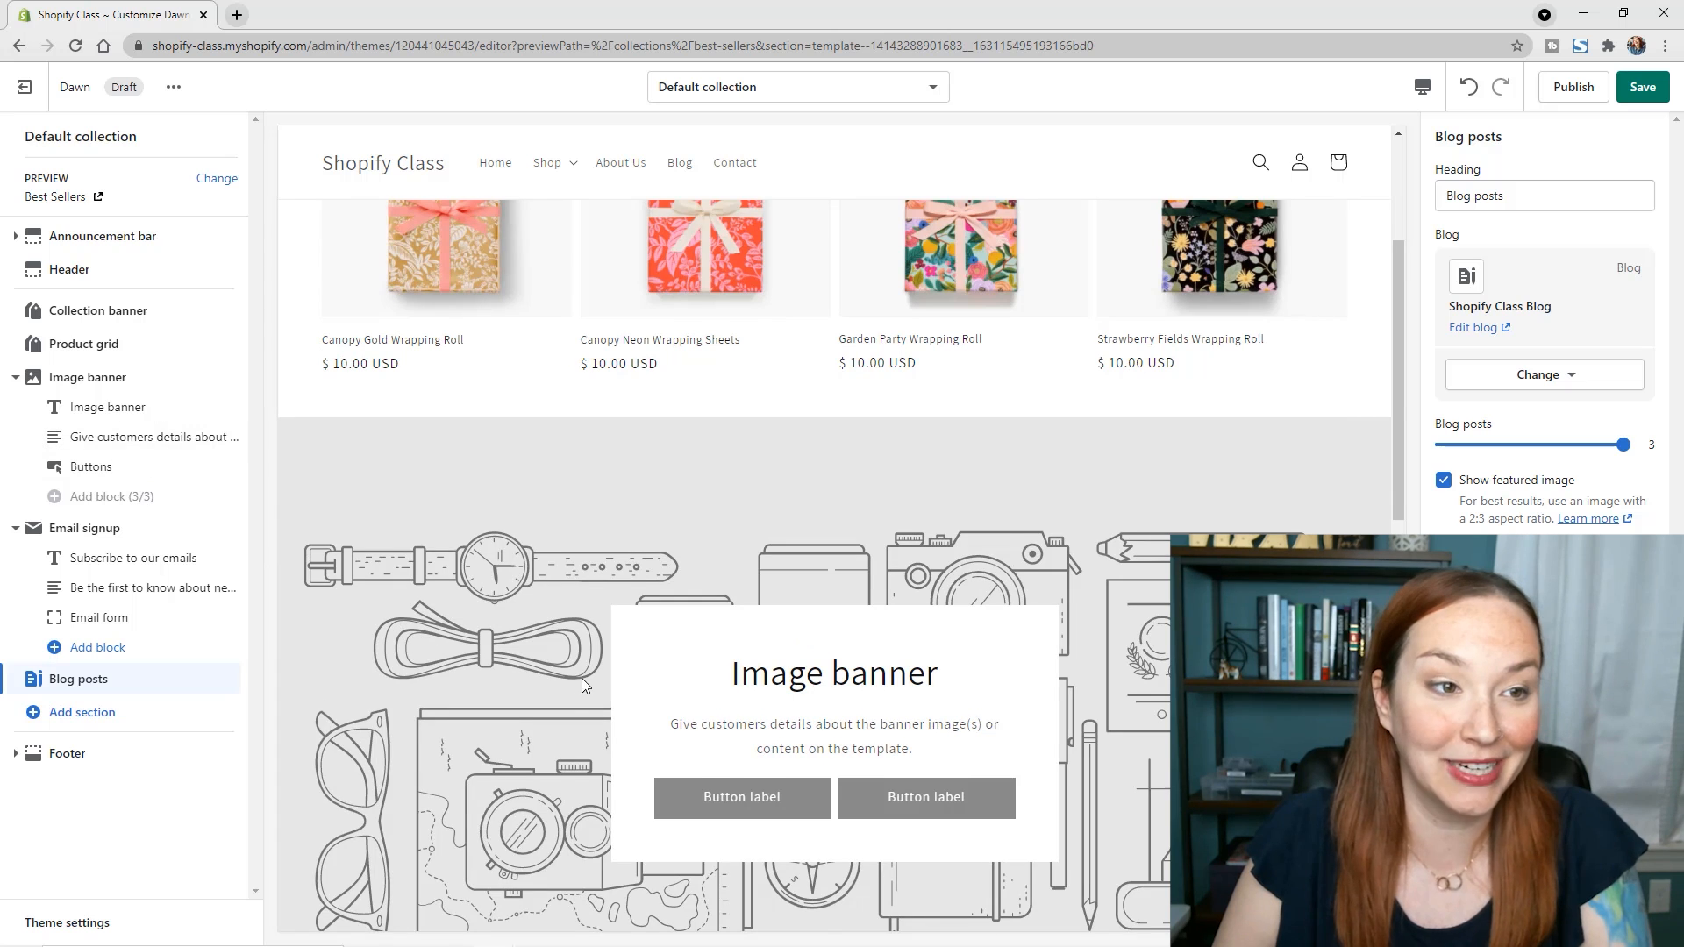
{"action": "scroll", "coordinate": [585, 684], "scroll_direction": "up", "scroll_amount": 1}
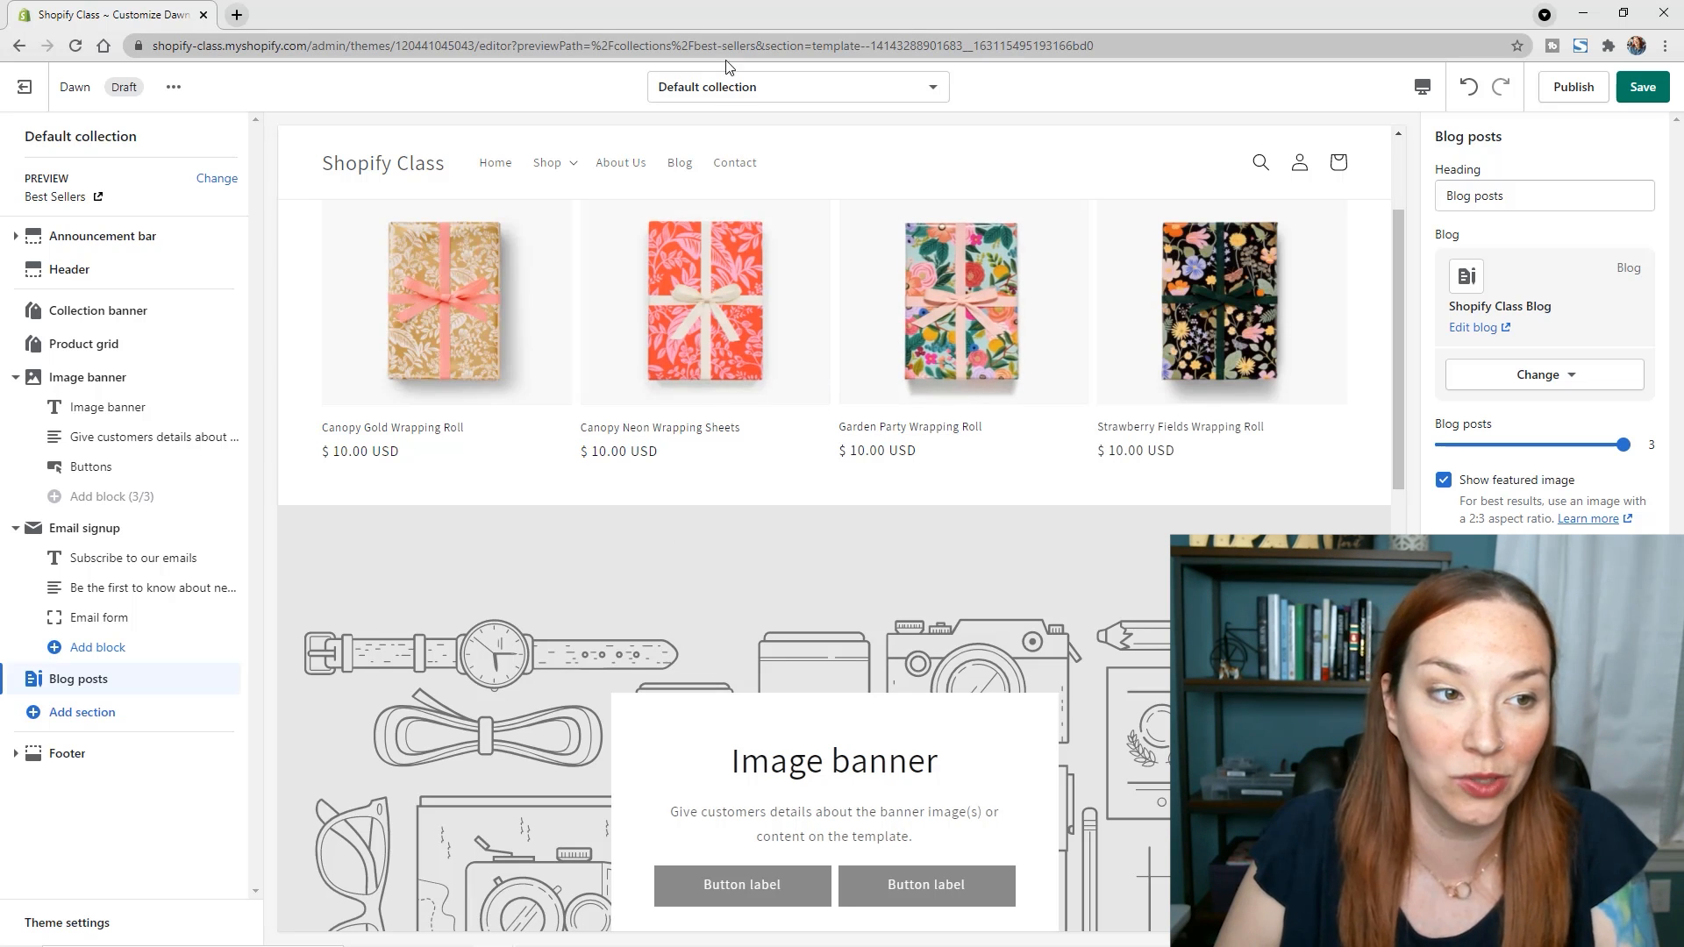
Step: Create a product template named "Gift Wrap" based on Default product and check it in the list of product templates
{"action": "left_click", "coordinate": [808, 86]}
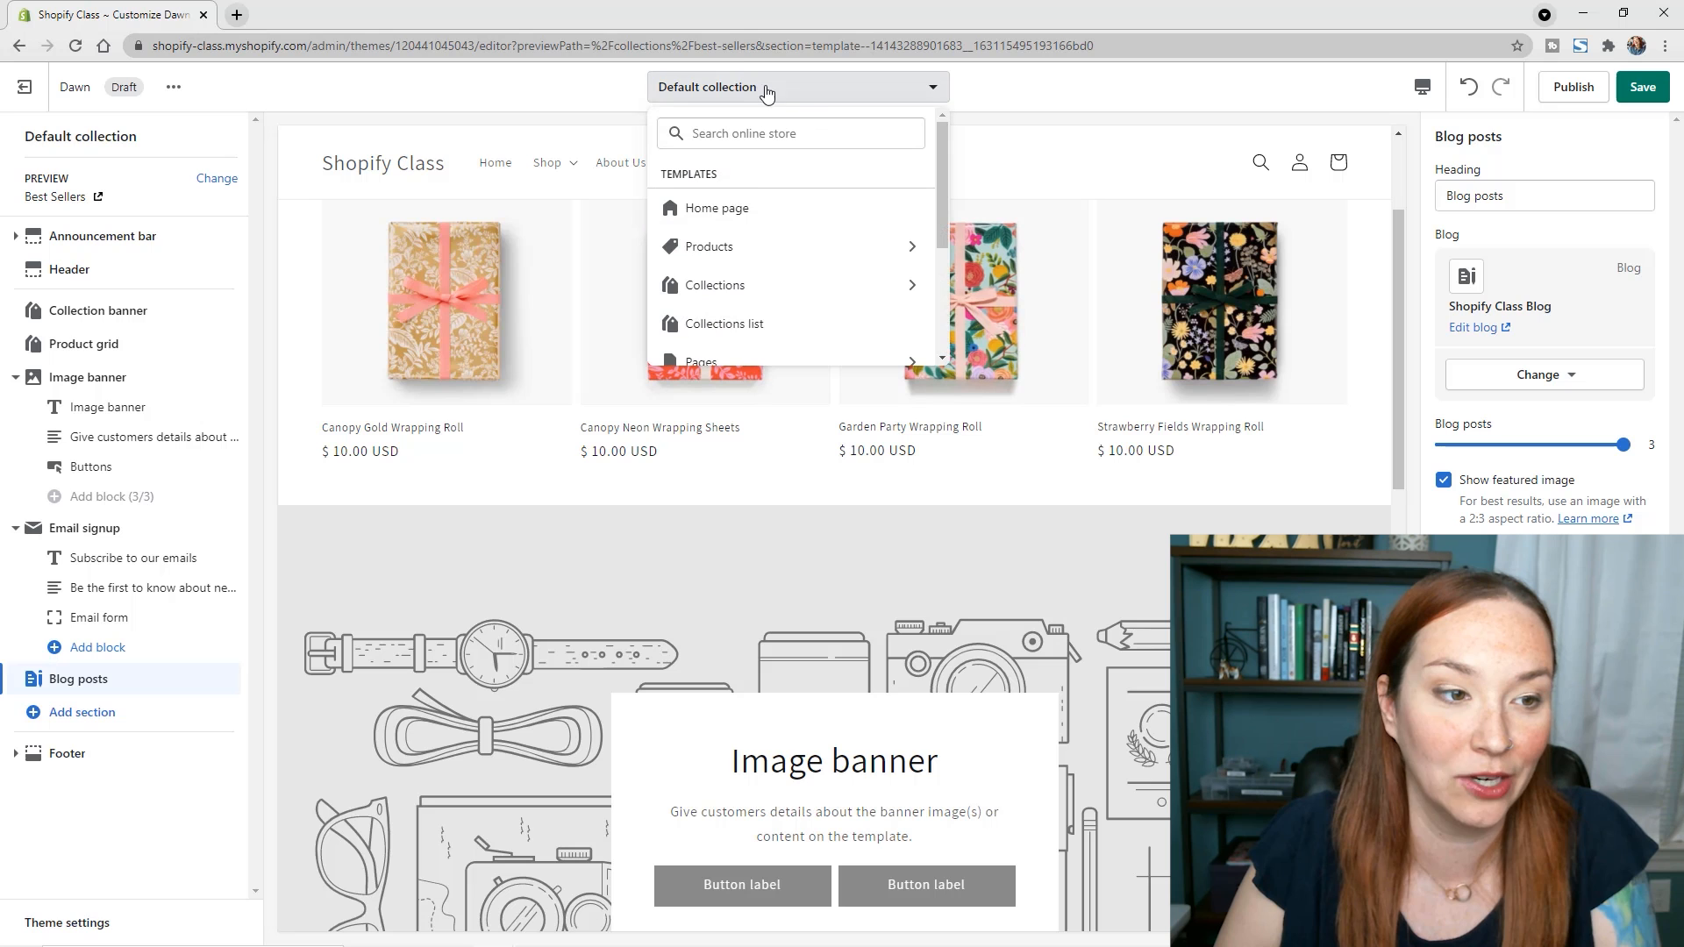
{"action": "left_click", "coordinate": [748, 250]}
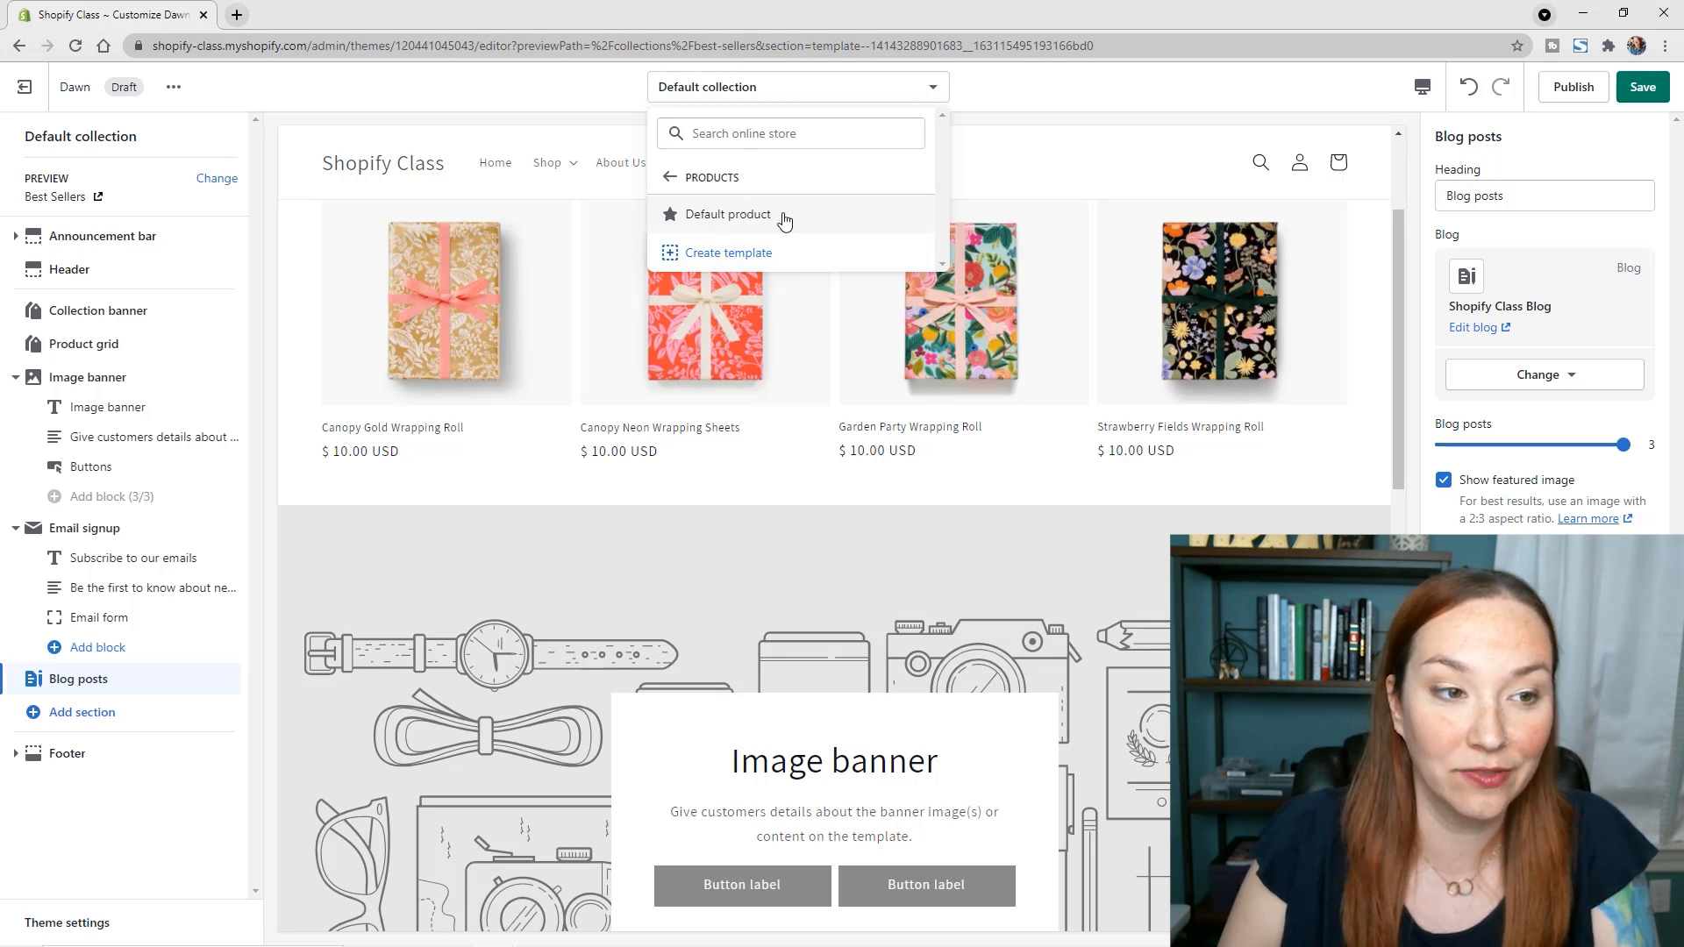
{"action": "left_click", "coordinate": [749, 259]}
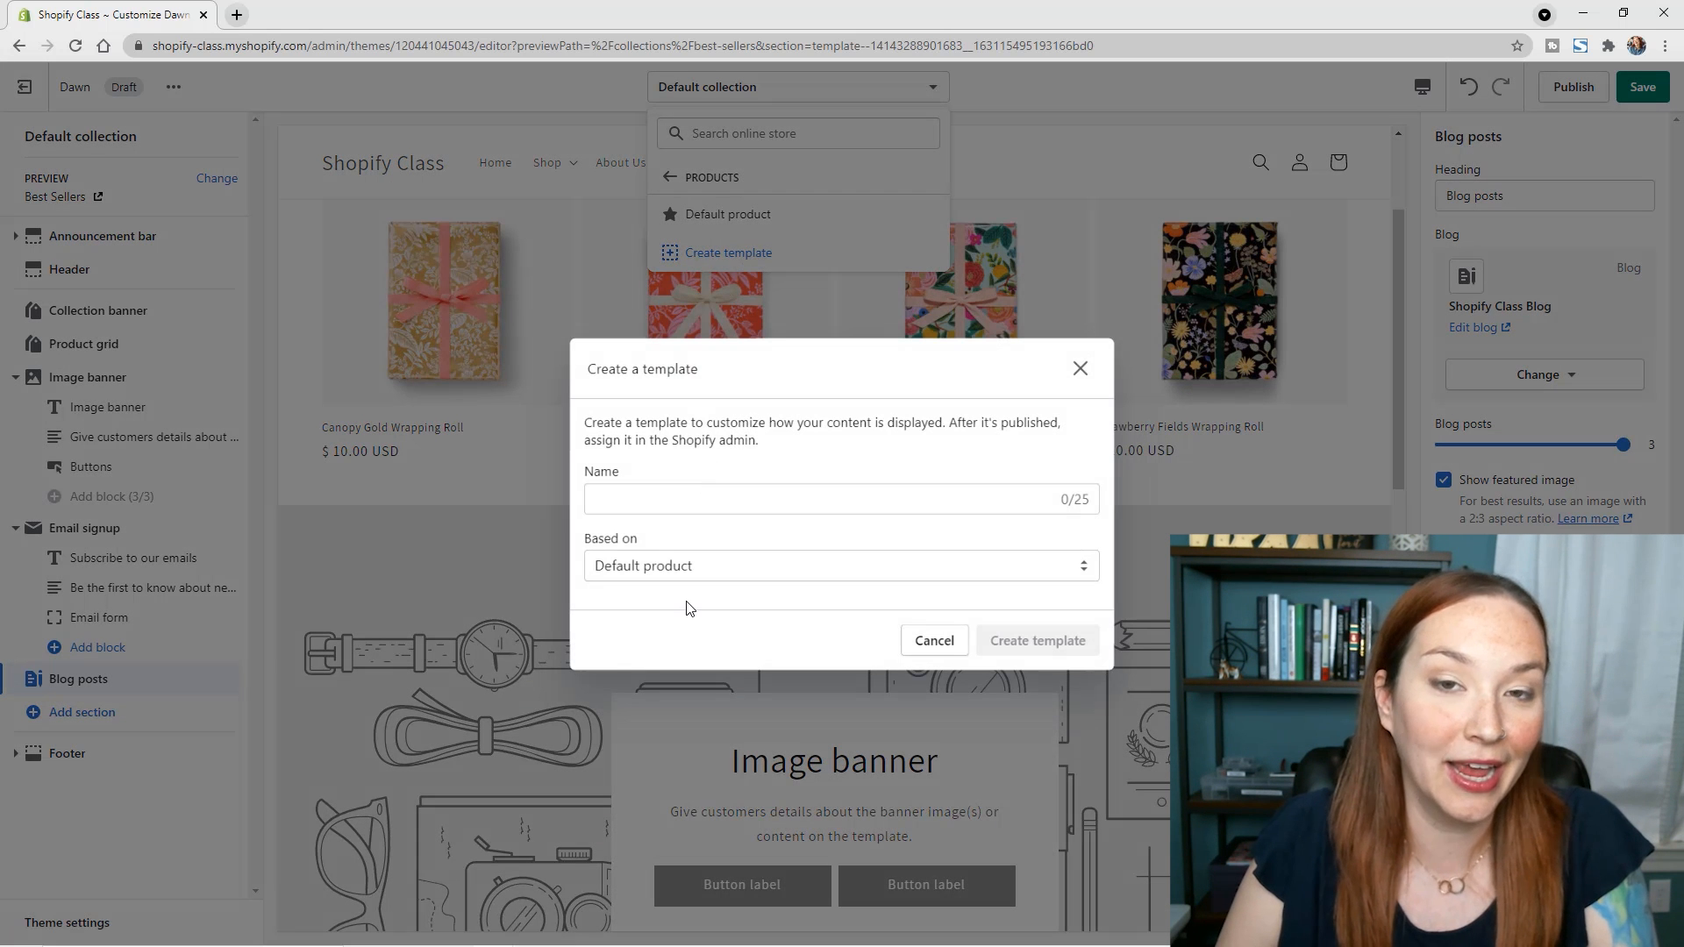
{"action": "left_click", "coordinate": [698, 506]}
{"action": "type", "text": "Gift Wrap"}
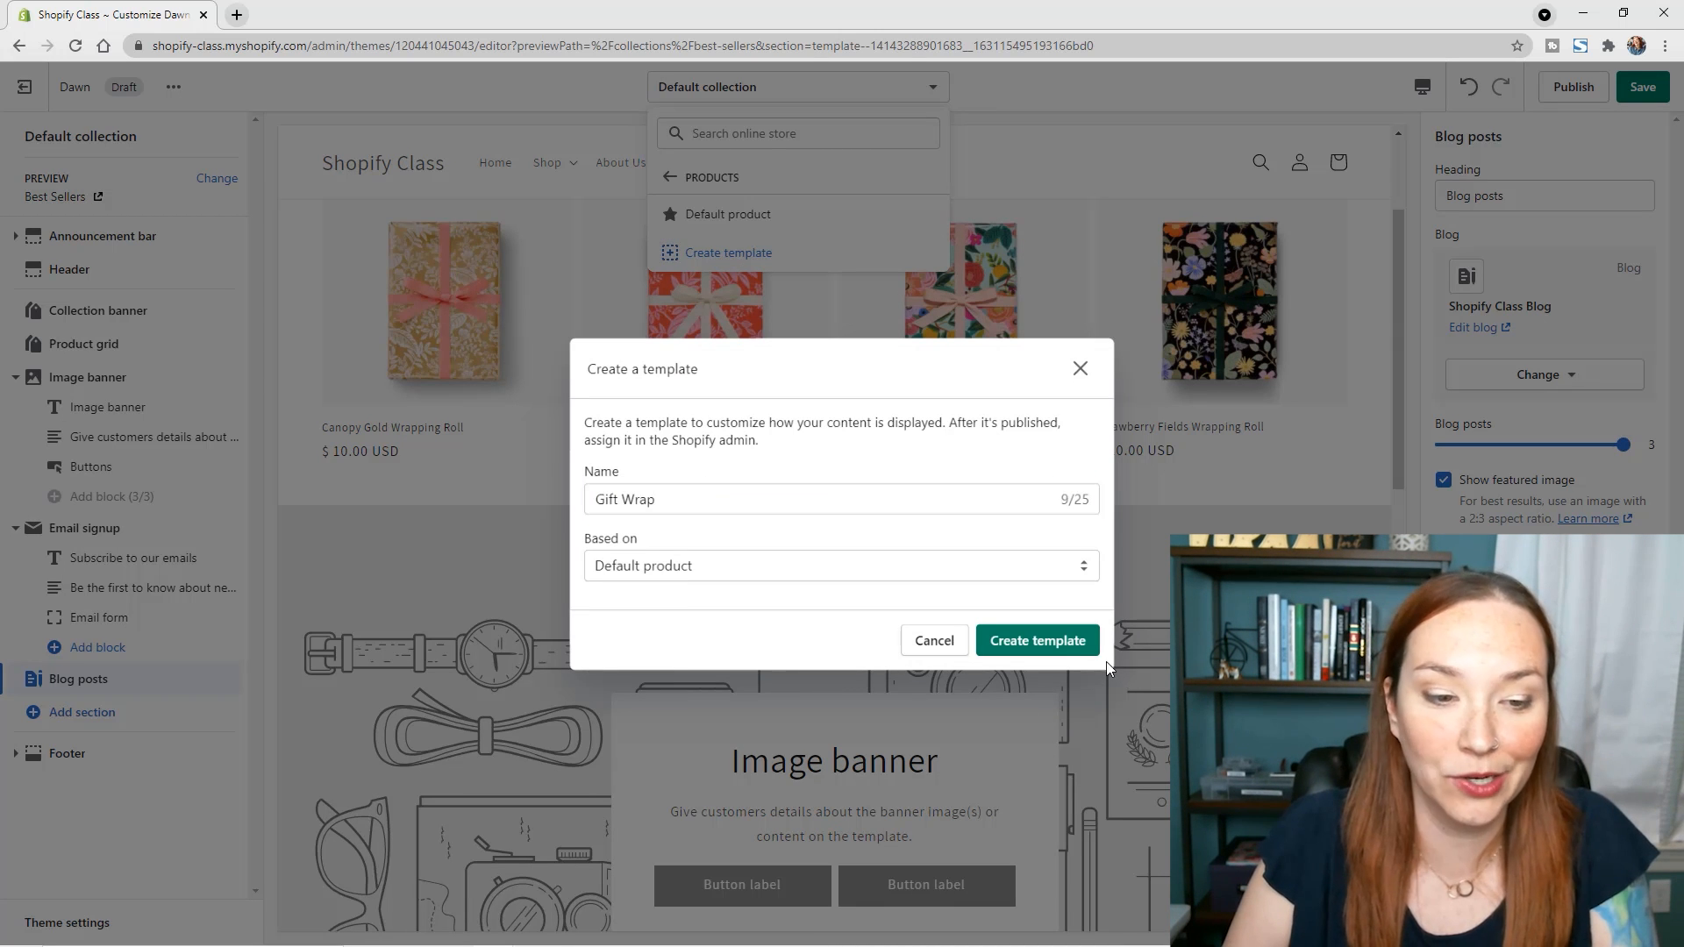
{"action": "left_click", "coordinate": [1066, 641]}
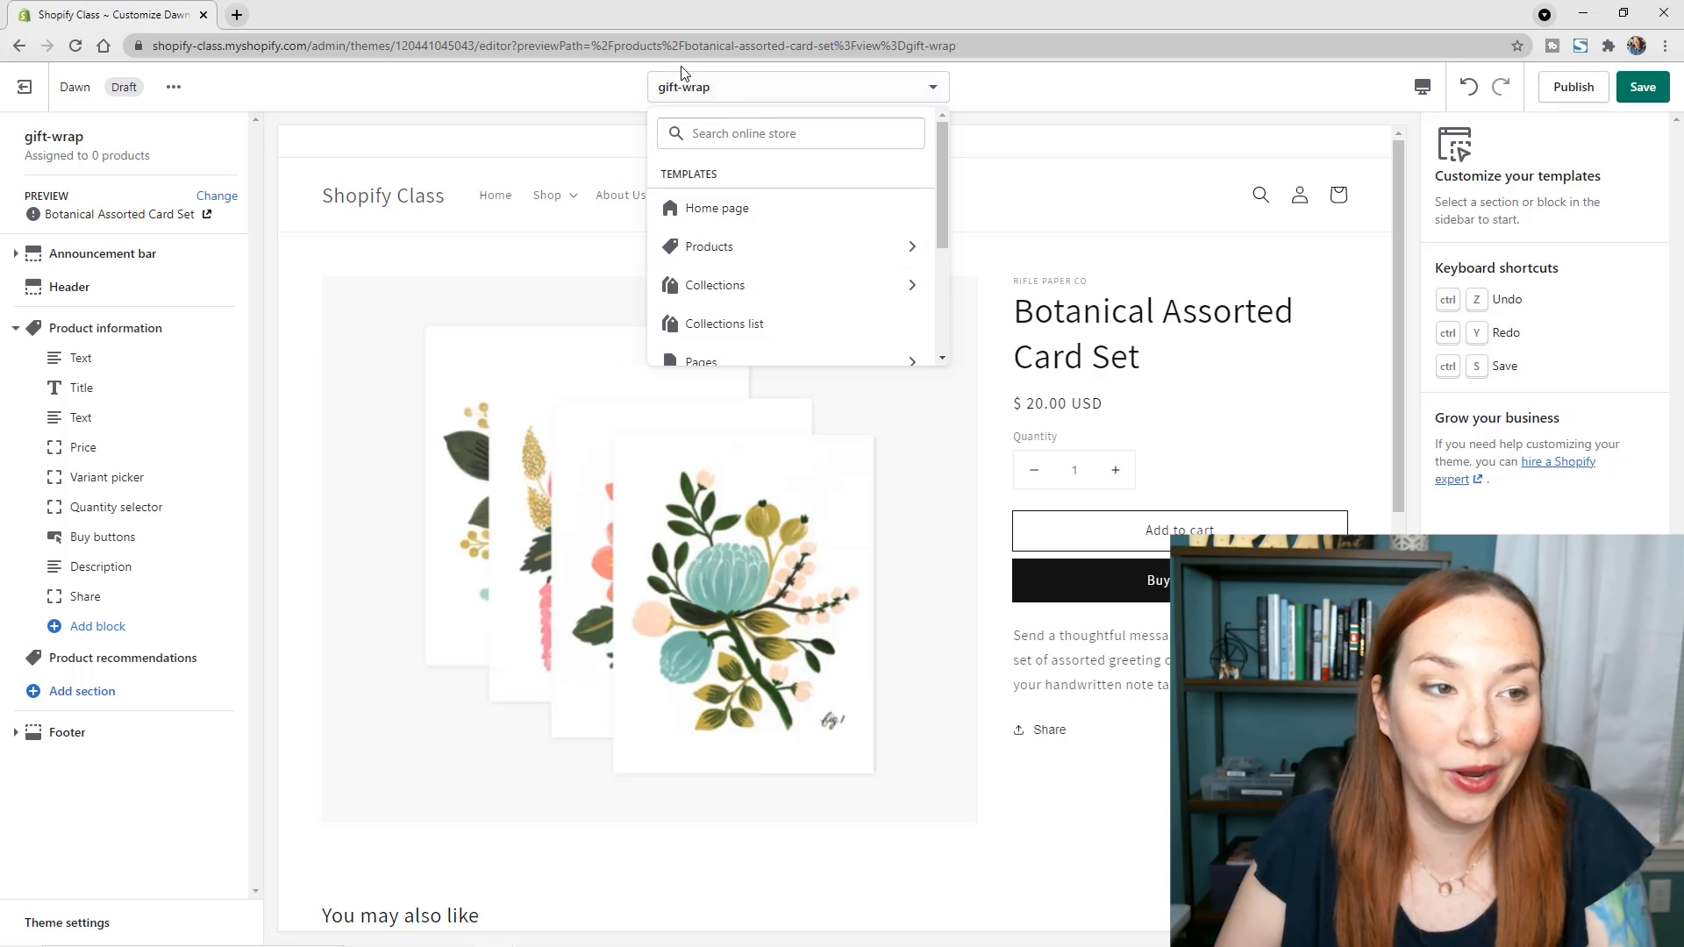
{"action": "left_click", "coordinate": [716, 245]}
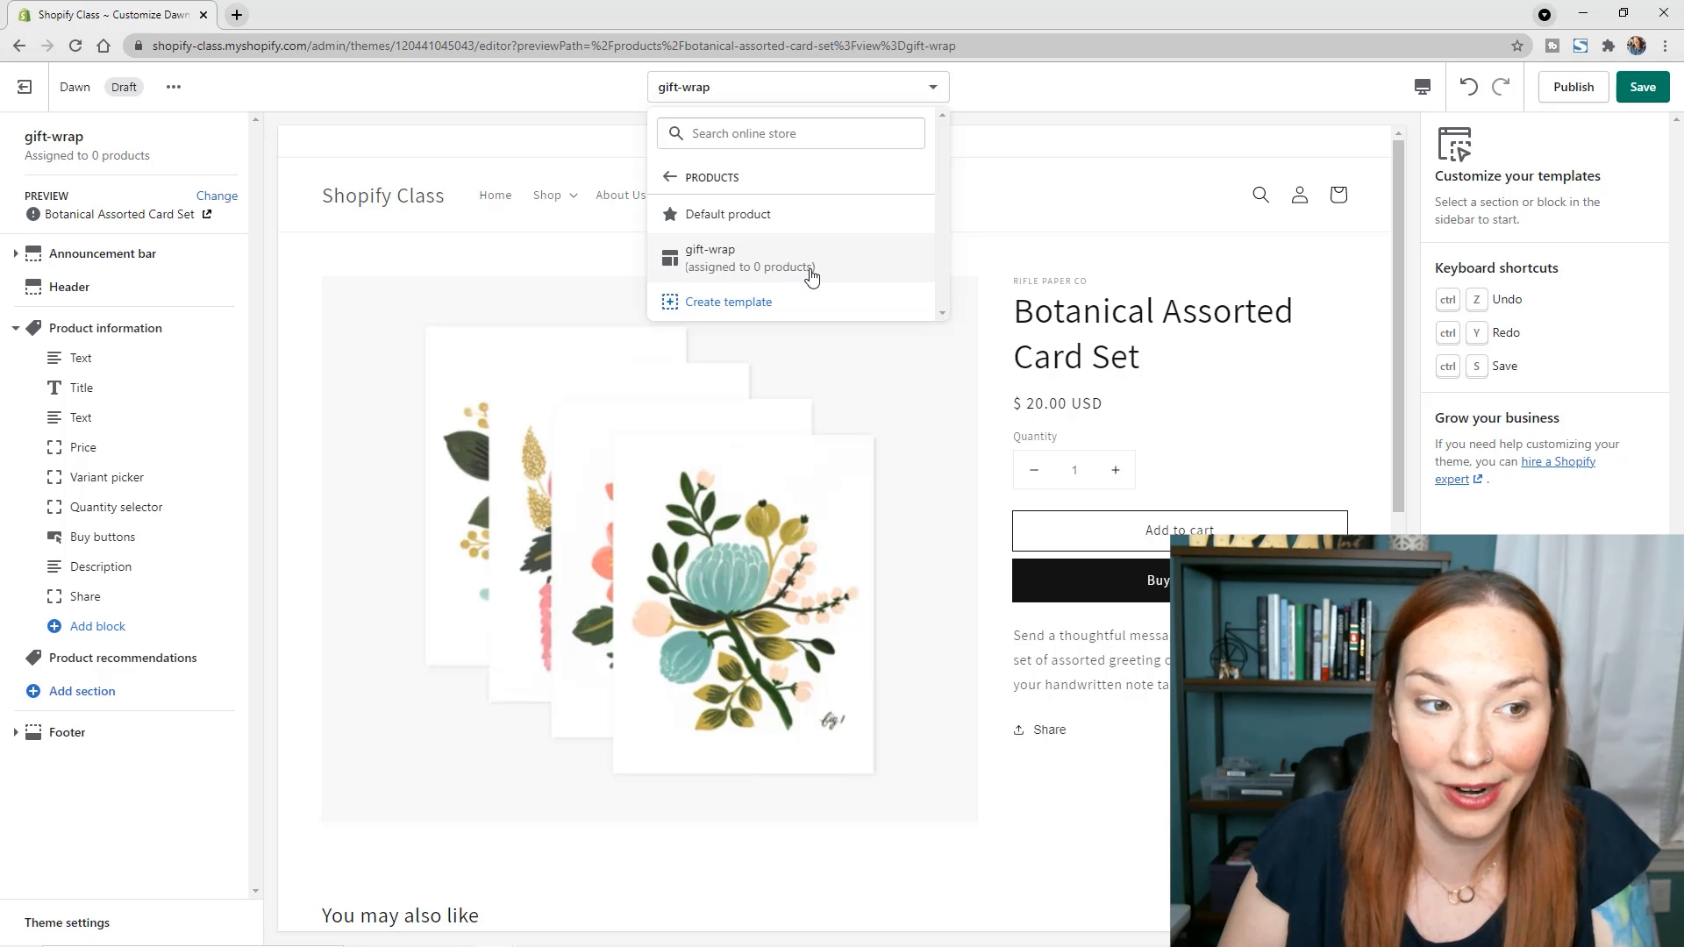
{"action": "left_click", "coordinate": [1008, 219]}
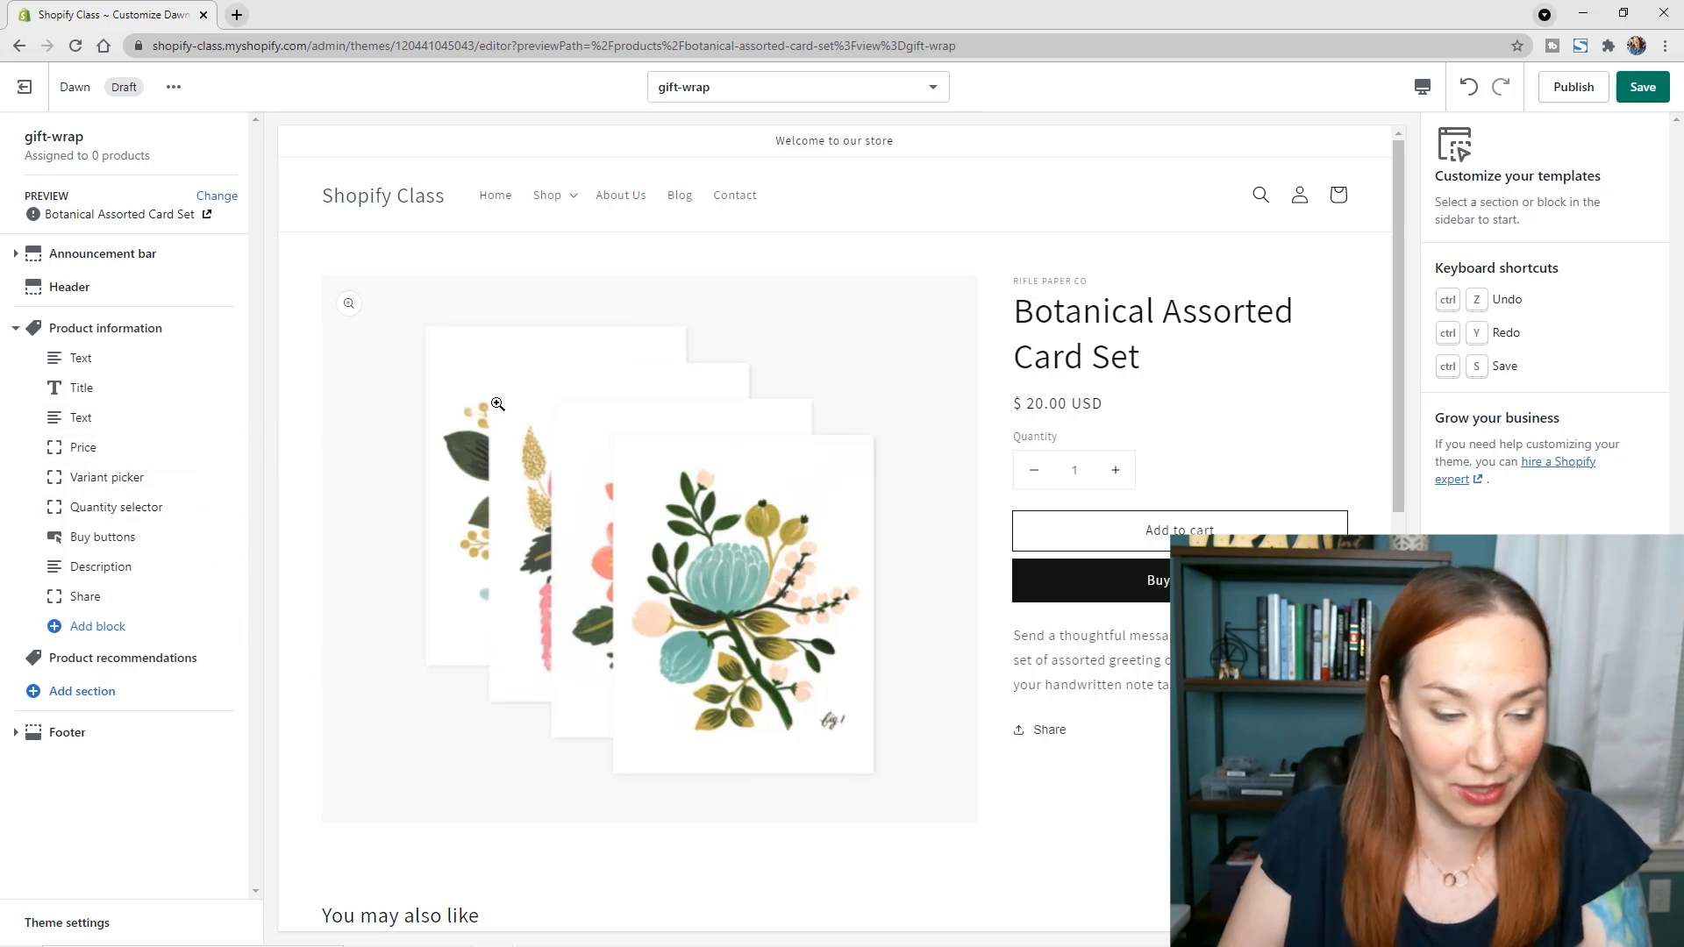
Step: Add Image banner and Blog posts sections below the product recommendations of the gift-wrap template and save the changes
{"action": "scroll", "coordinate": [833, 522], "scroll_direction": "down", "scroll_amount": 7}
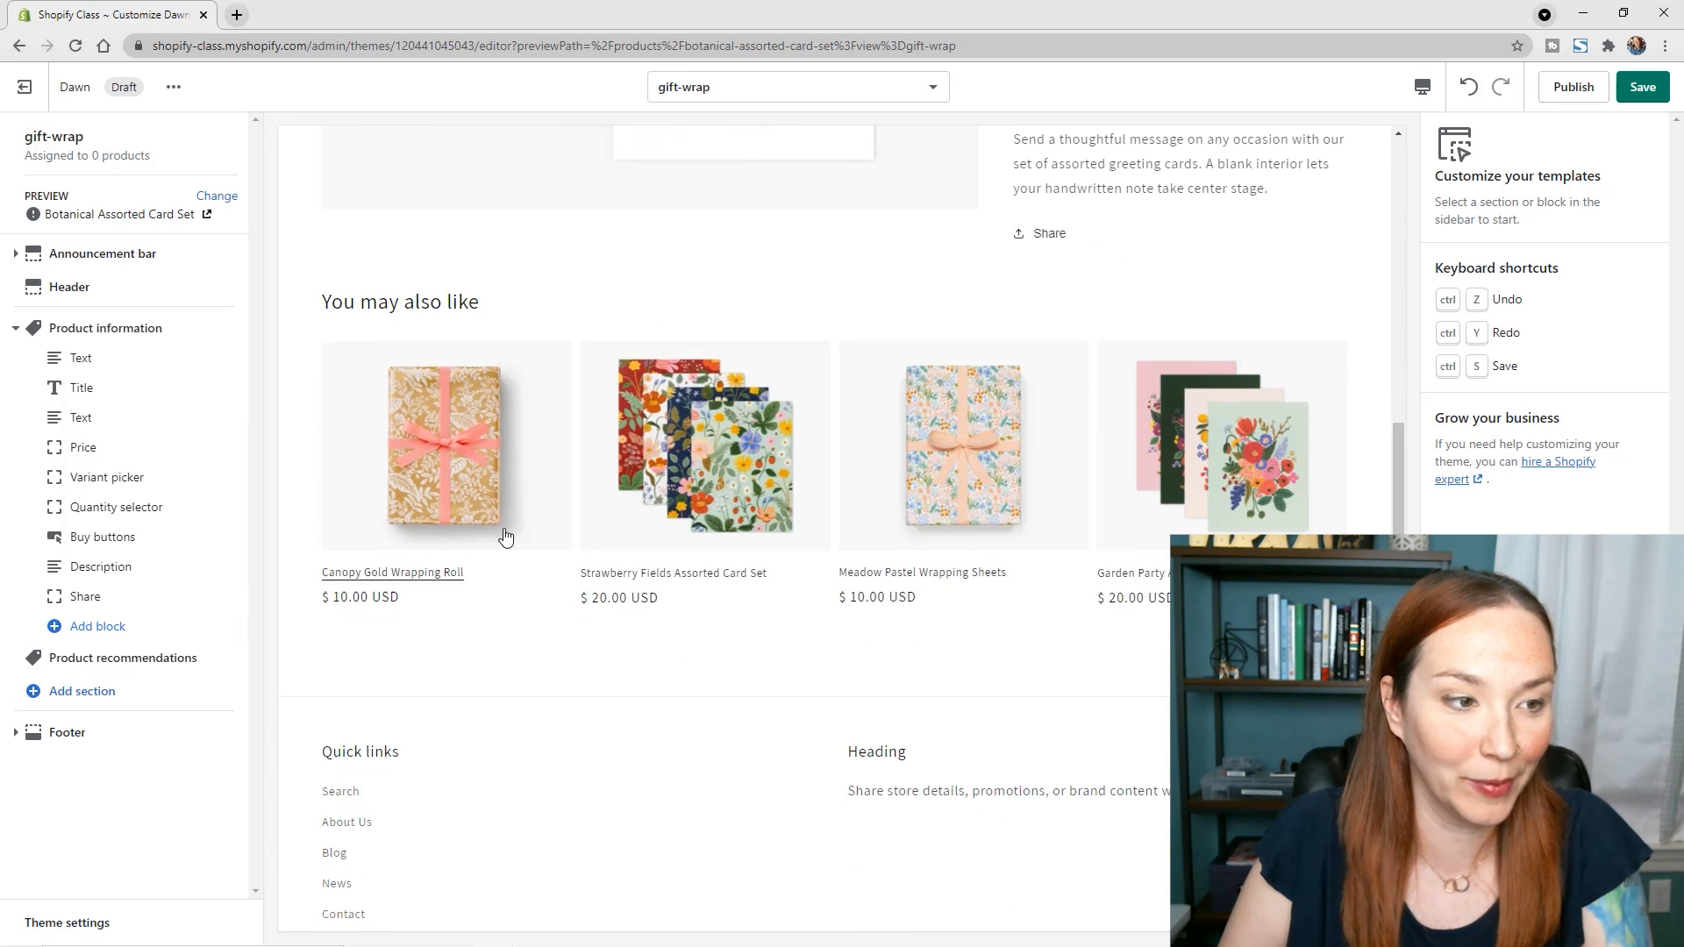
{"action": "left_click", "coordinate": [88, 702]}
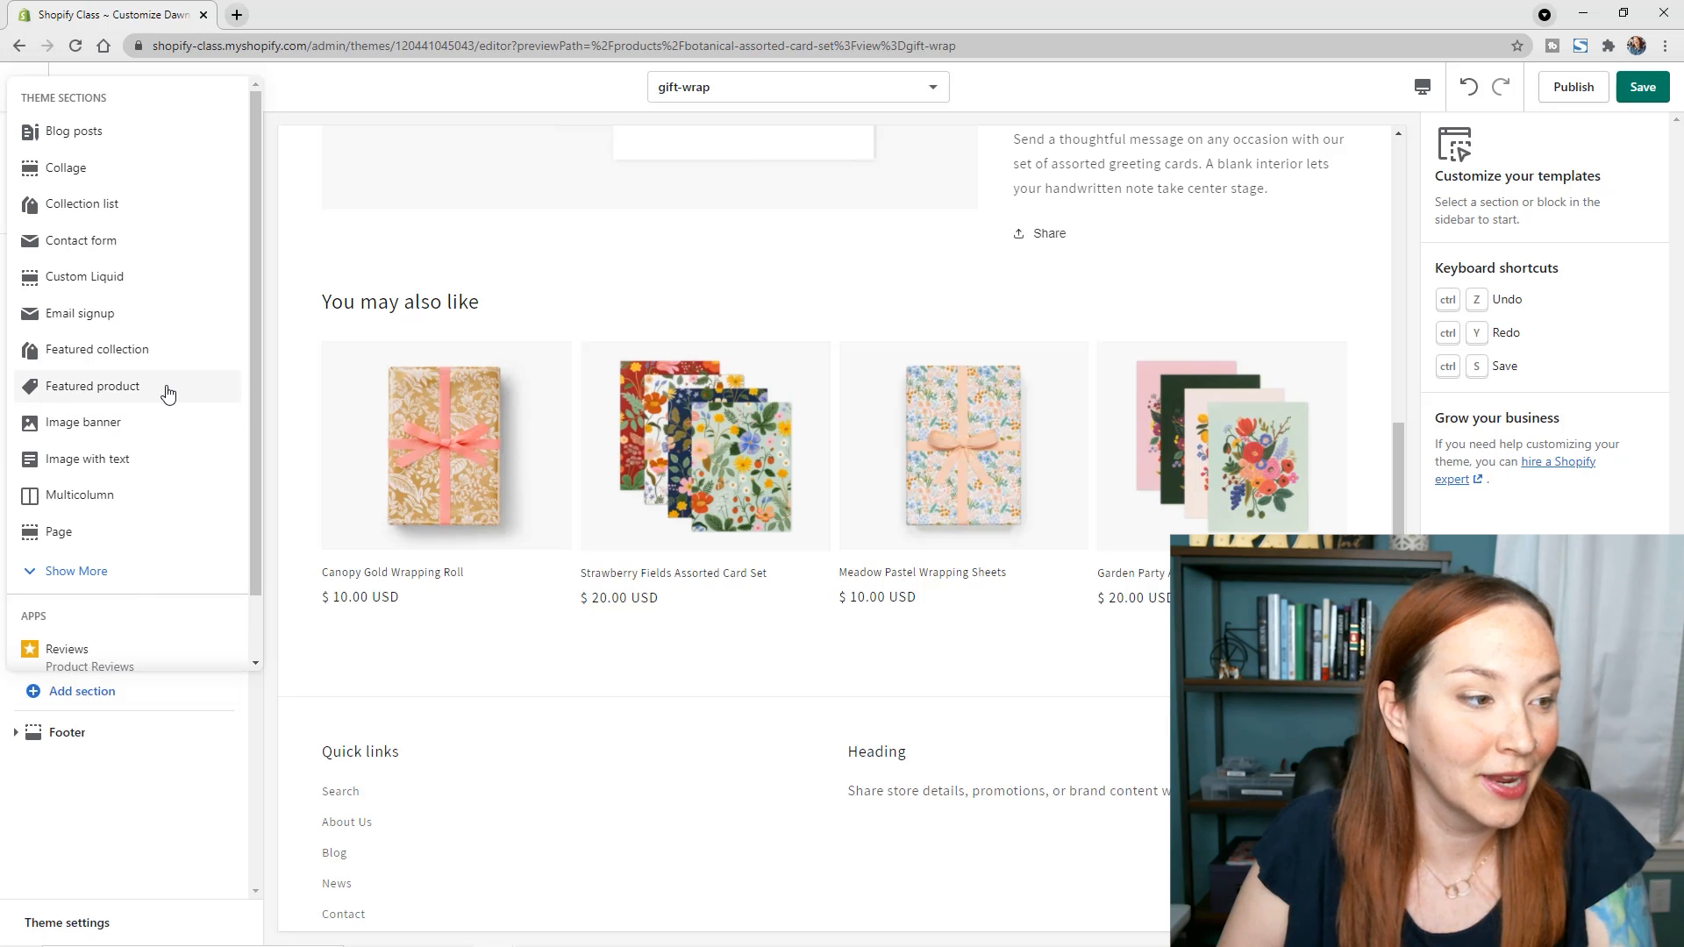
{"action": "left_click", "coordinate": [104, 425]}
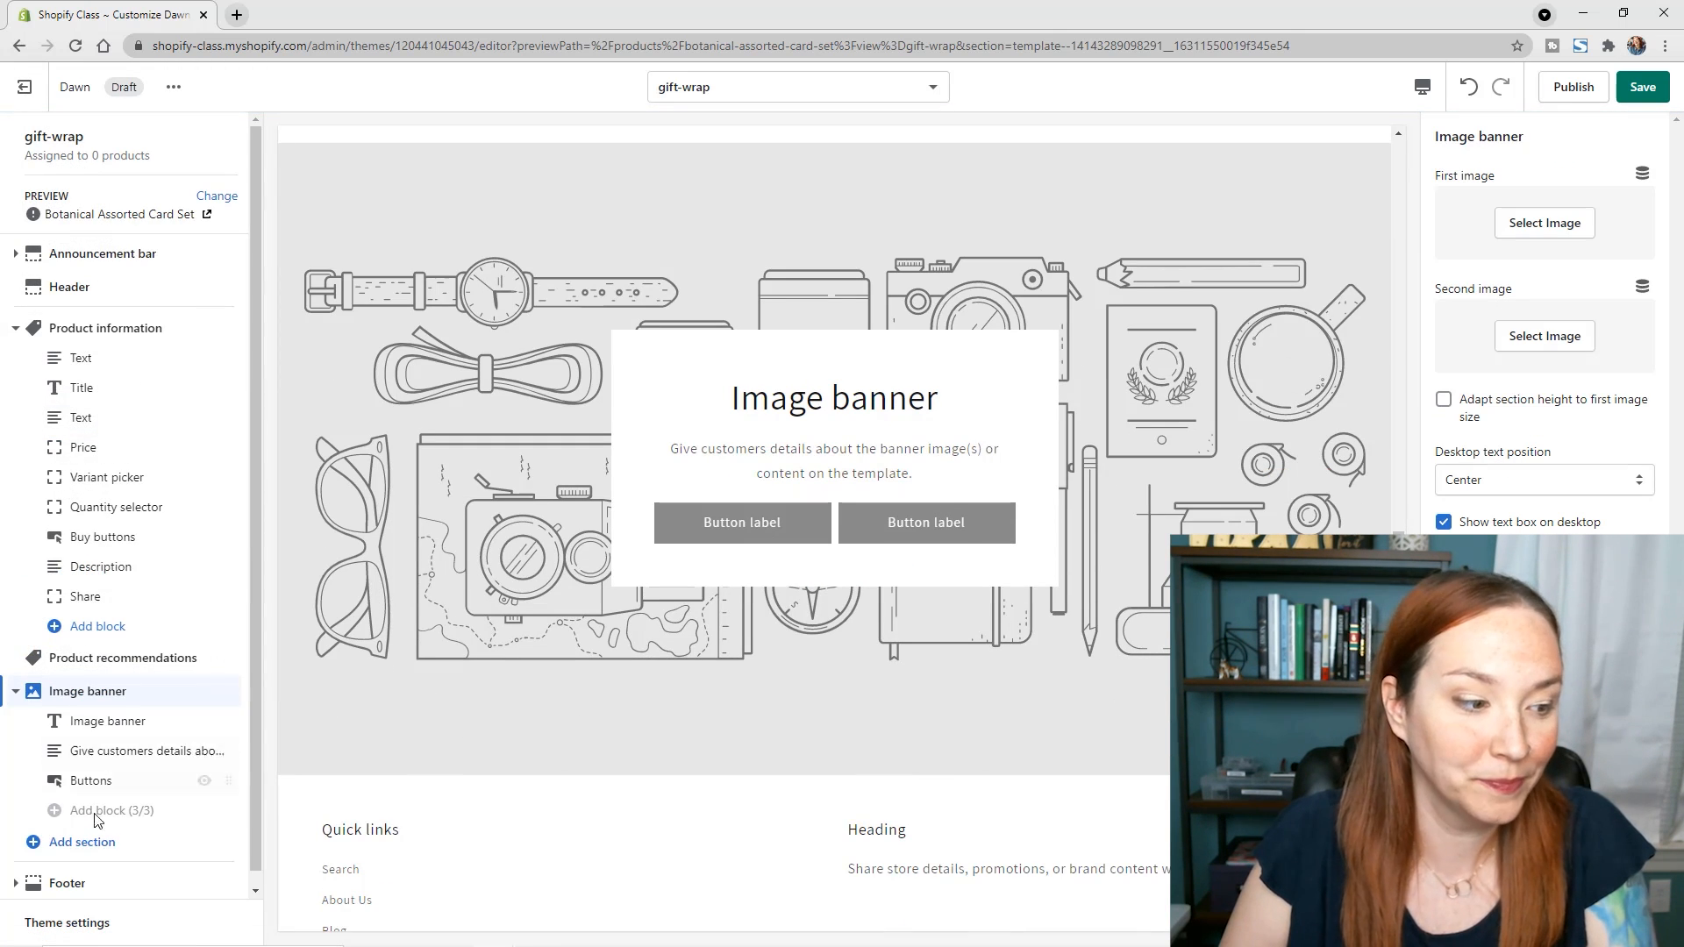
{"action": "left_click", "coordinate": [81, 842]}
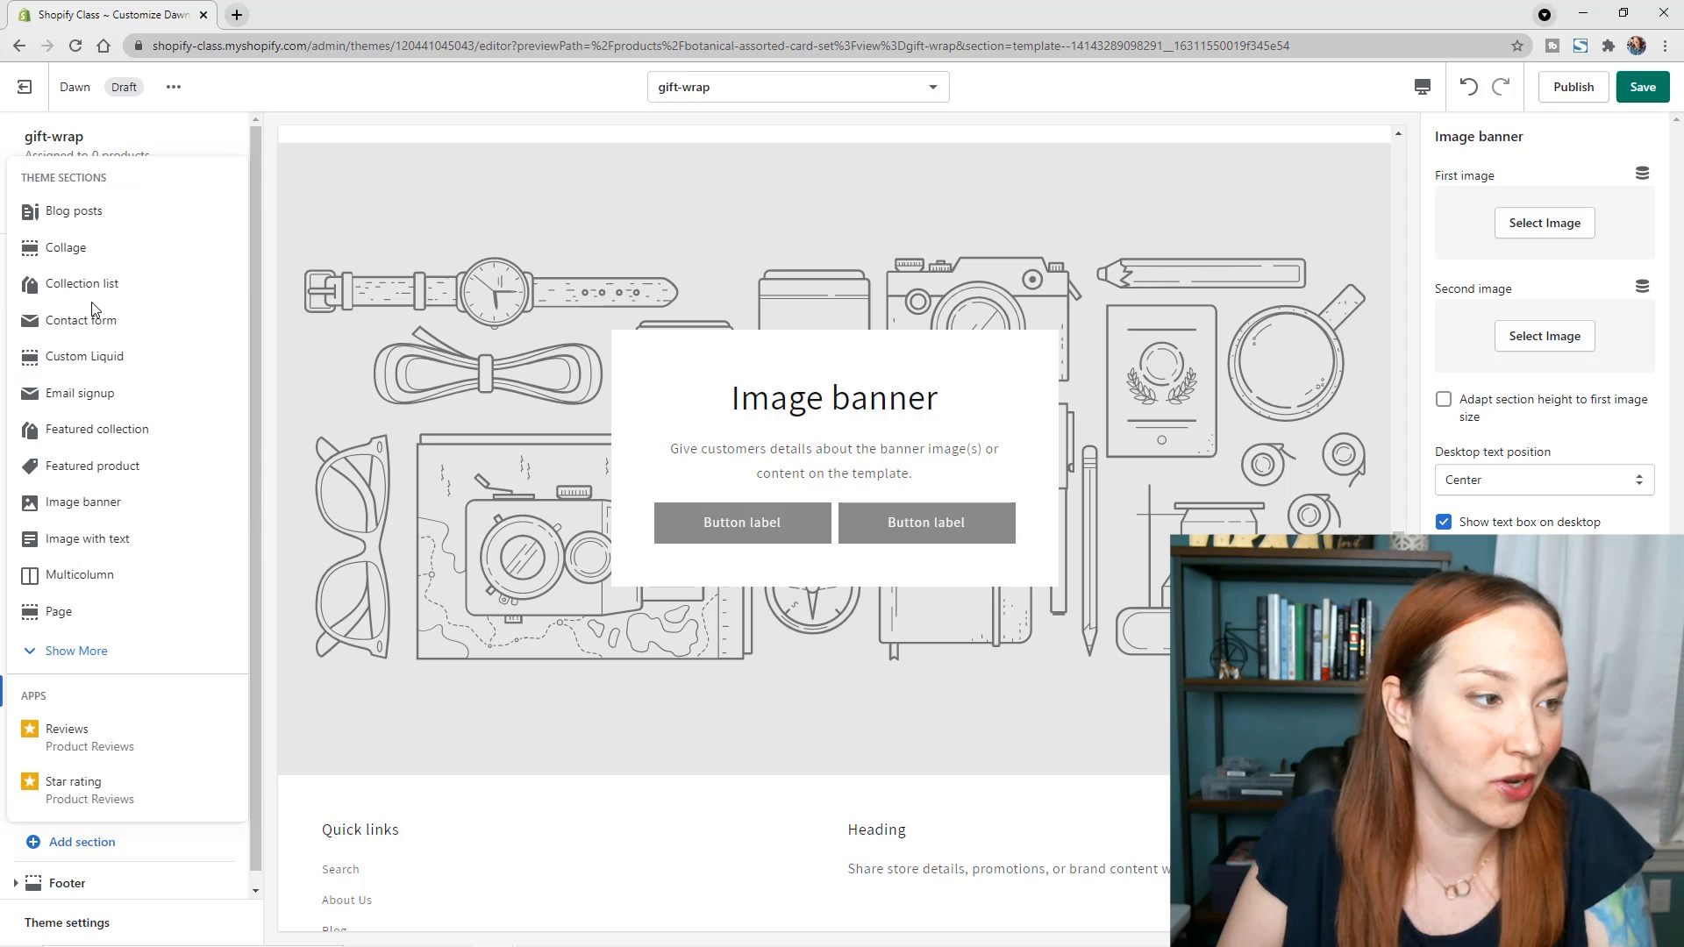
{"action": "left_click", "coordinate": [104, 226]}
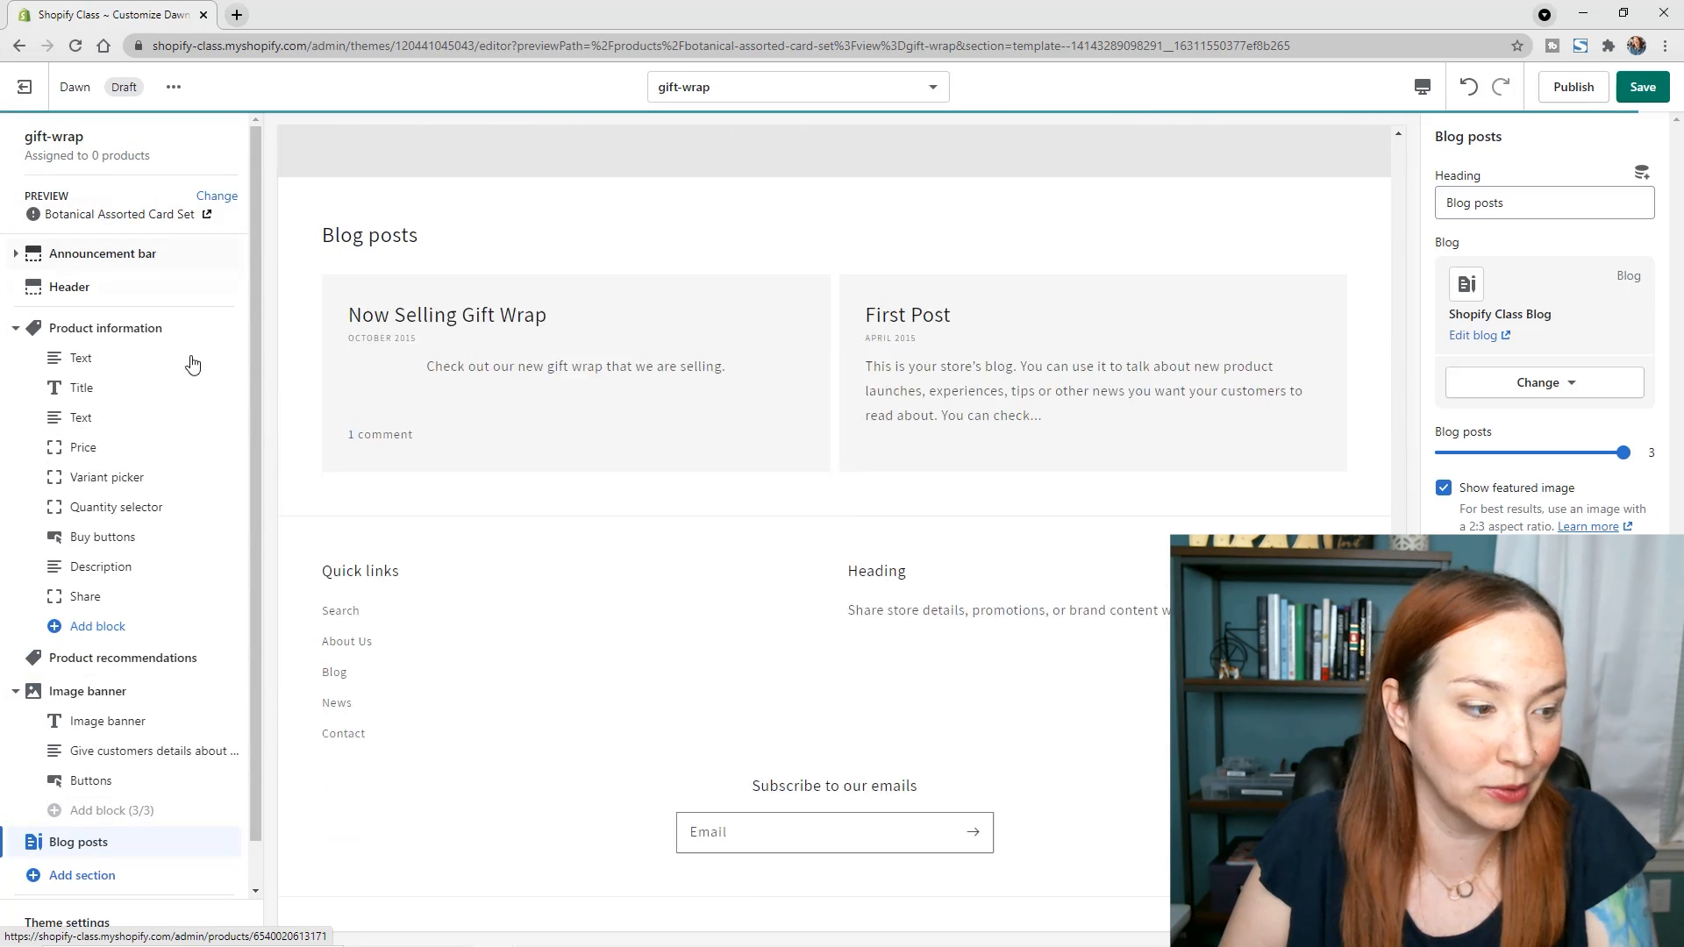
{"action": "scroll", "coordinate": [890, 550], "scroll_direction": "up", "scroll_amount": 2}
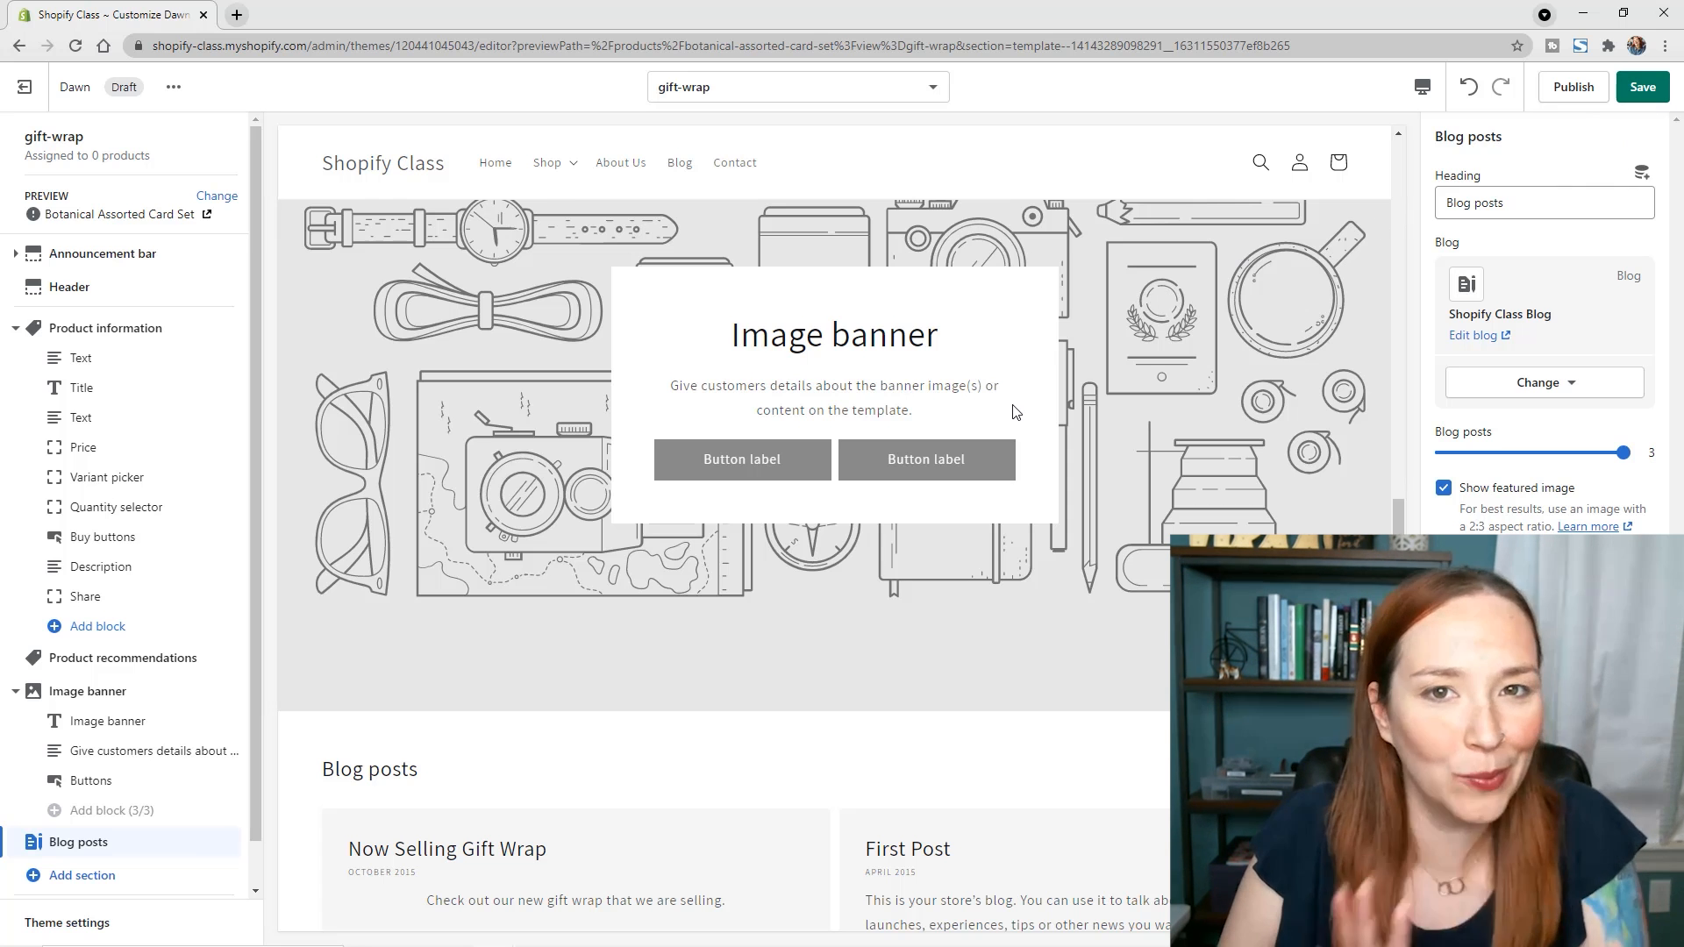
{"action": "scroll", "coordinate": [991, 426], "scroll_direction": "up", "scroll_amount": 10}
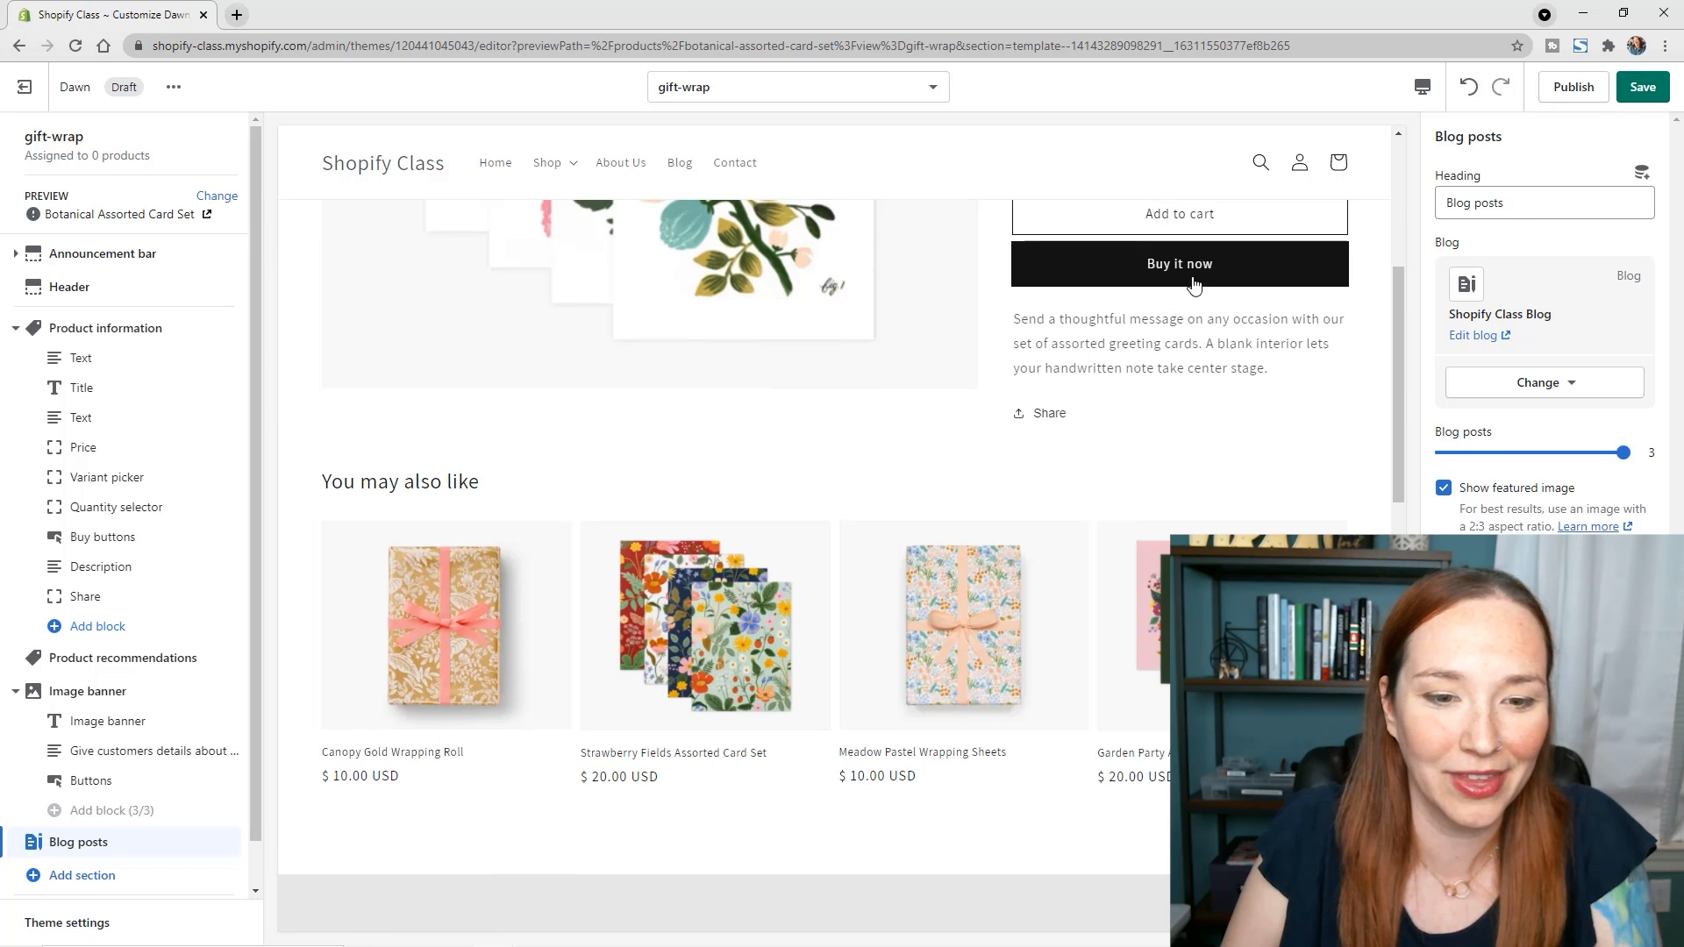
{"action": "left_click", "coordinate": [1638, 92]}
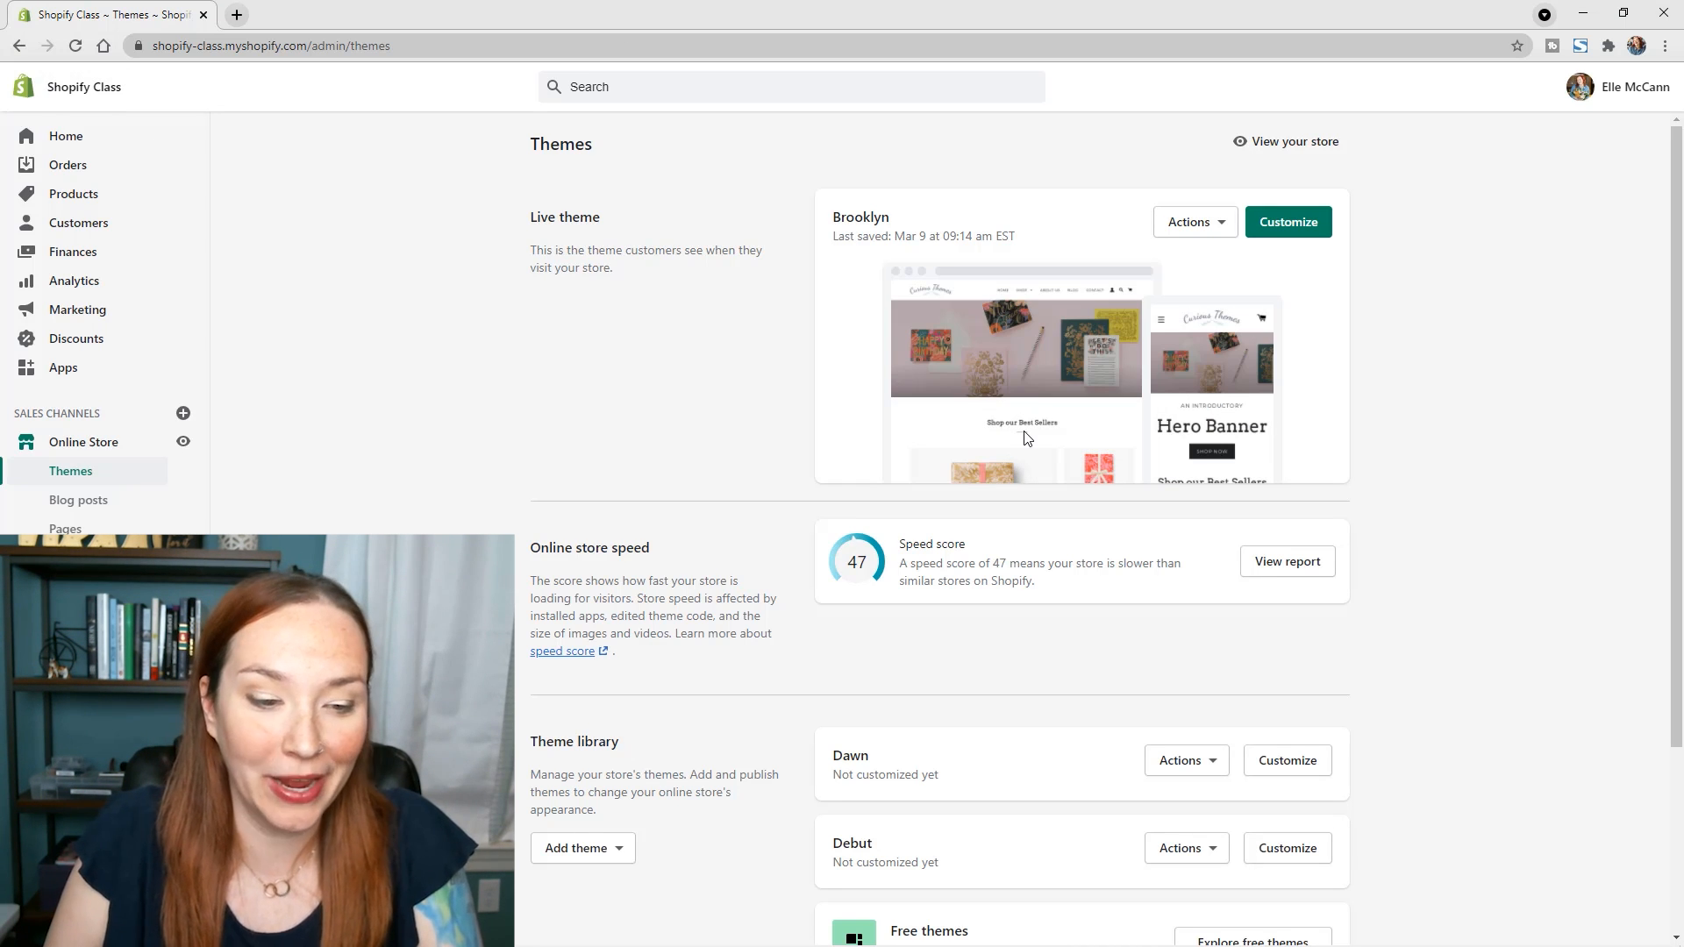
Step: Publish the Dawn theme from the theme library as the store's live theme
{"action": "left_click", "coordinate": [1210, 768]}
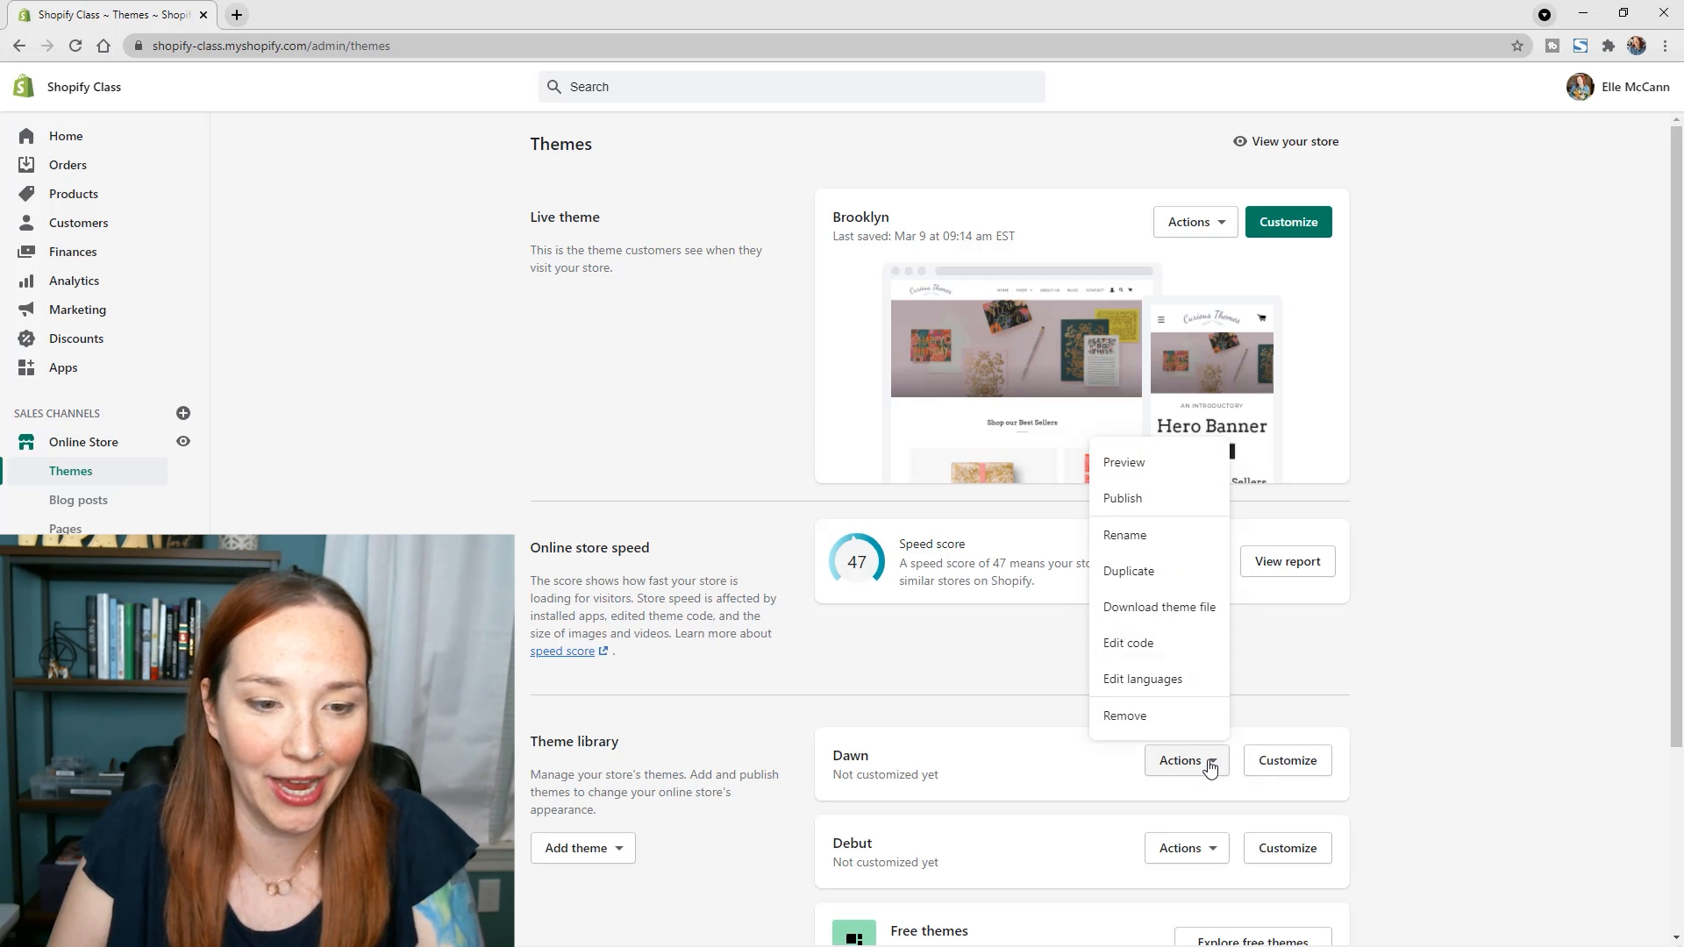
{"action": "left_click", "coordinate": [1144, 498]}
{"action": "left_click", "coordinate": [1084, 684]}
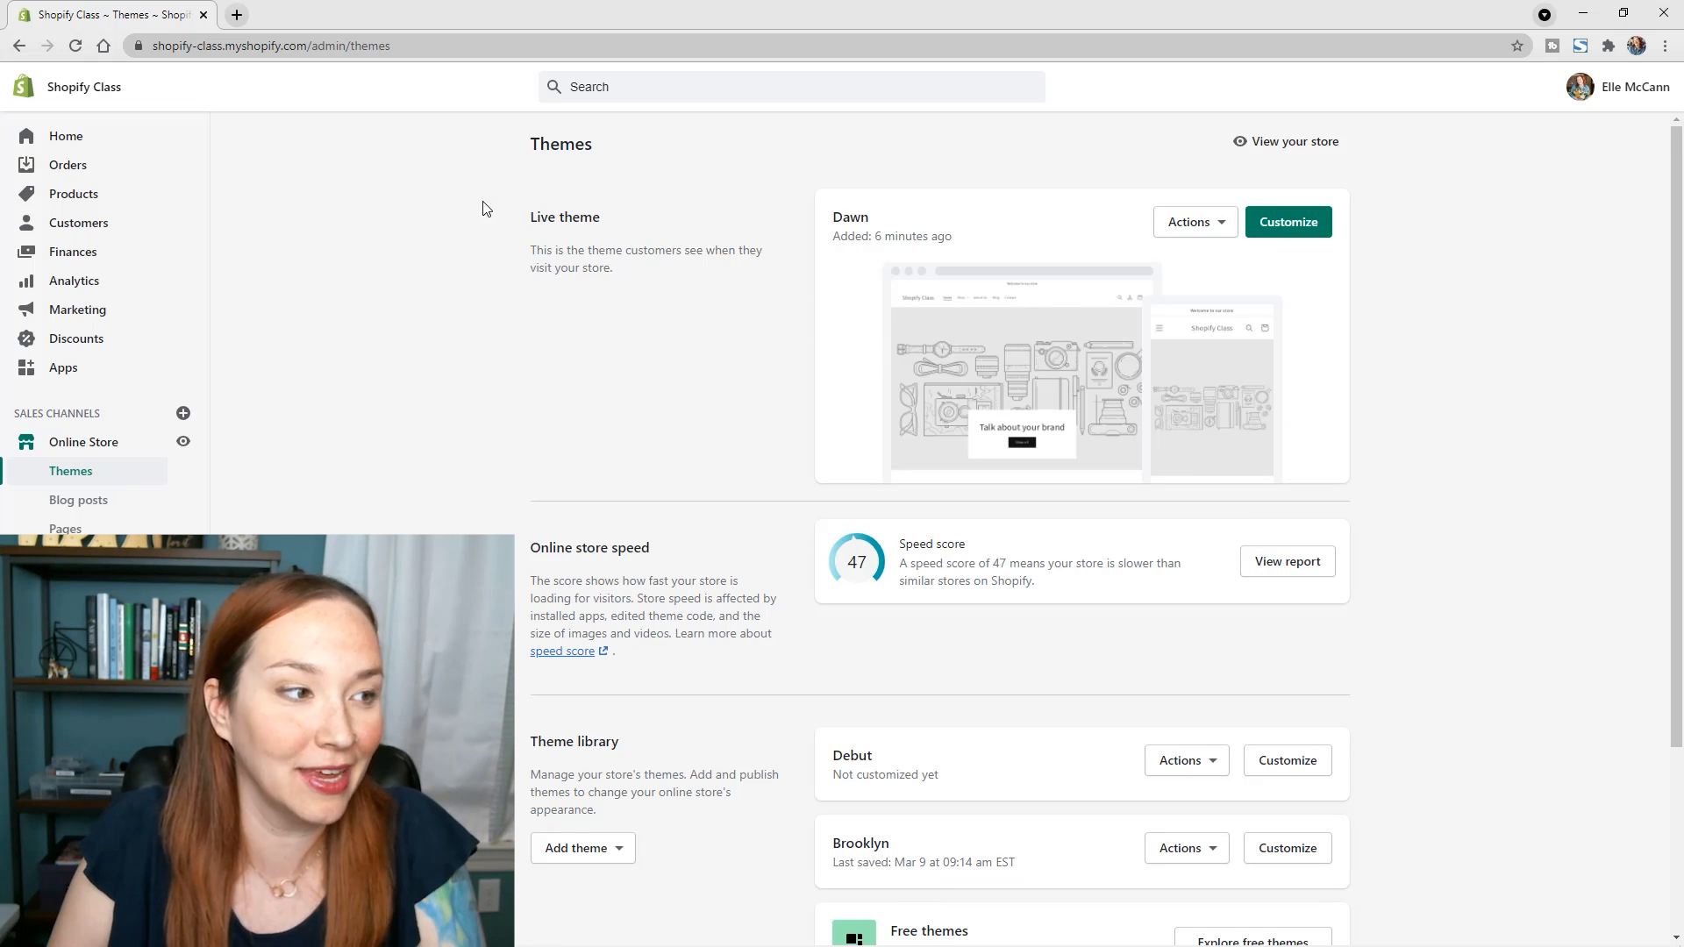
Step: Open the Canopy Gold Wrapping Roll product and view its storefront page down to the footer
{"action": "left_click", "coordinate": [92, 205]}
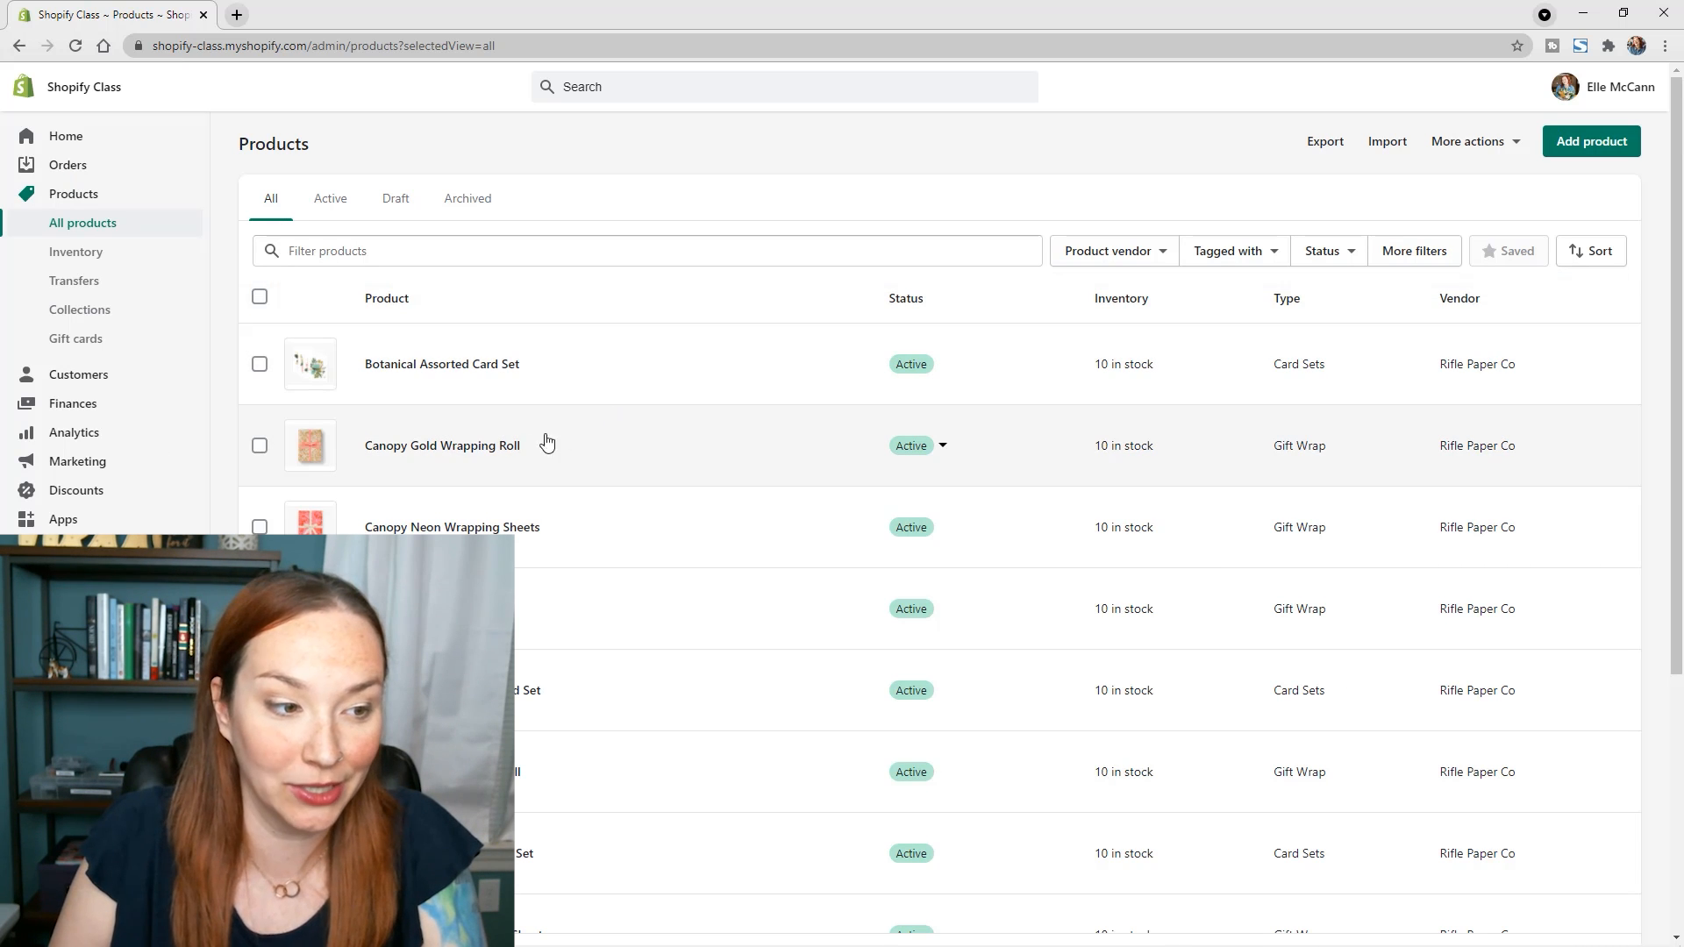
{"action": "left_click", "coordinate": [480, 455]}
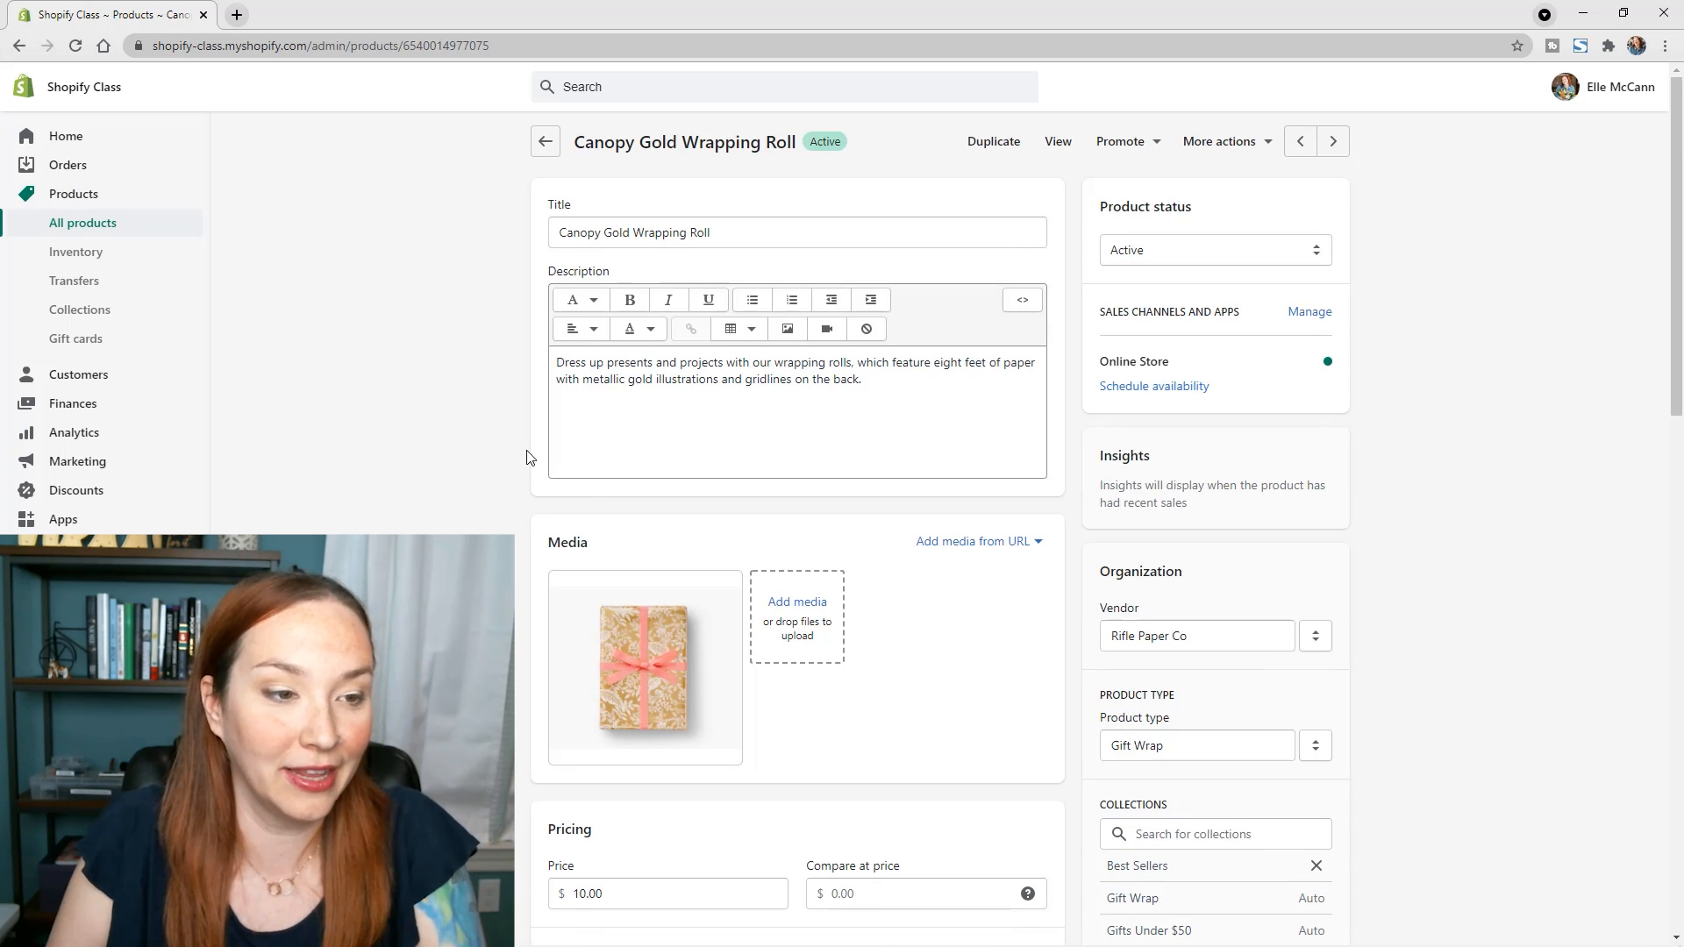
{"action": "left_click", "coordinate": [1058, 145]}
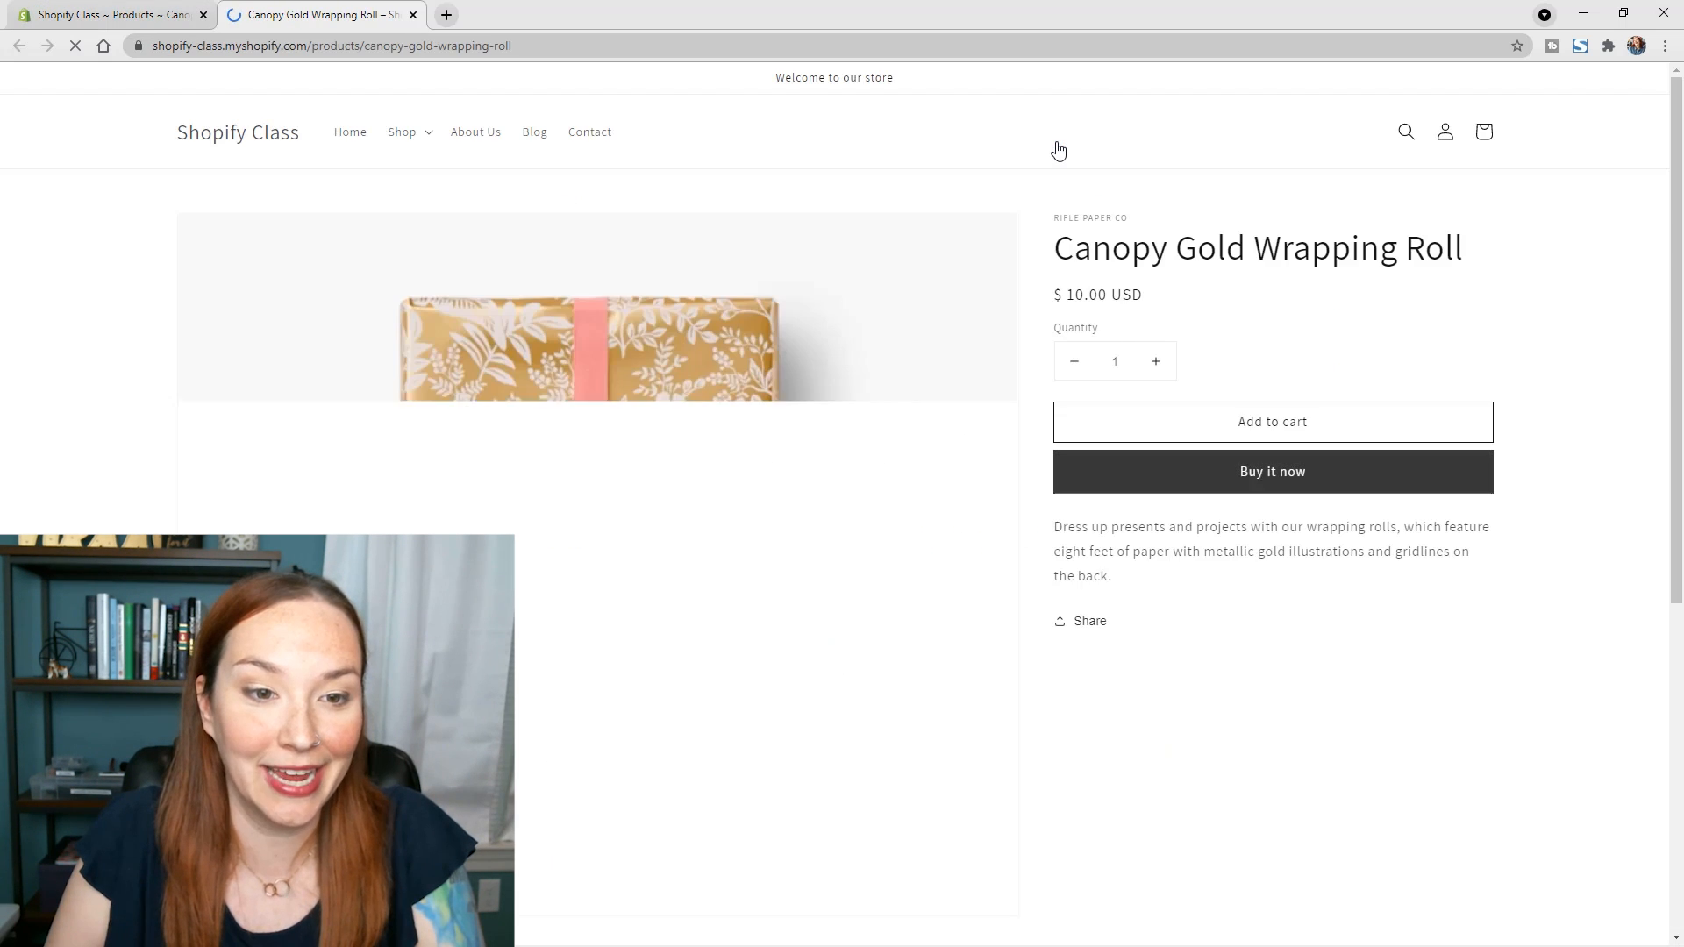
{"action": "scroll", "coordinate": [1344, 478], "scroll_direction": "down", "scroll_amount": 2}
{"action": "scroll", "coordinate": [1343, 478], "scroll_direction": "down", "scroll_amount": 6}
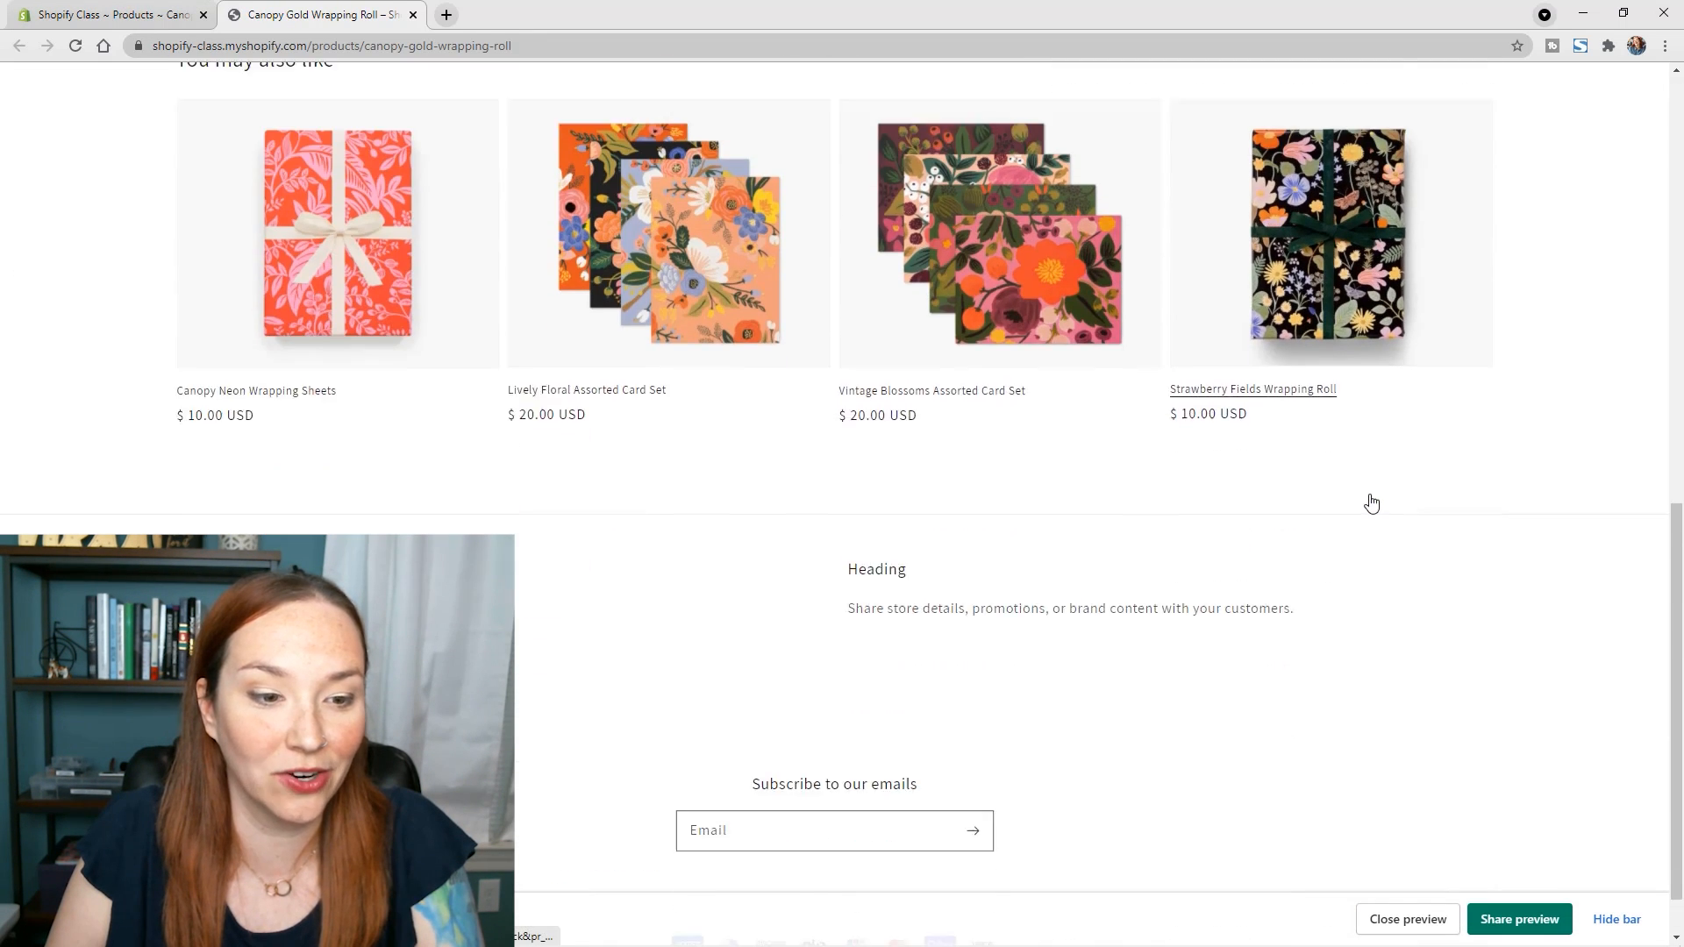
{"action": "scroll", "coordinate": [1287, 528], "scroll_direction": "up", "scroll_amount": 10}
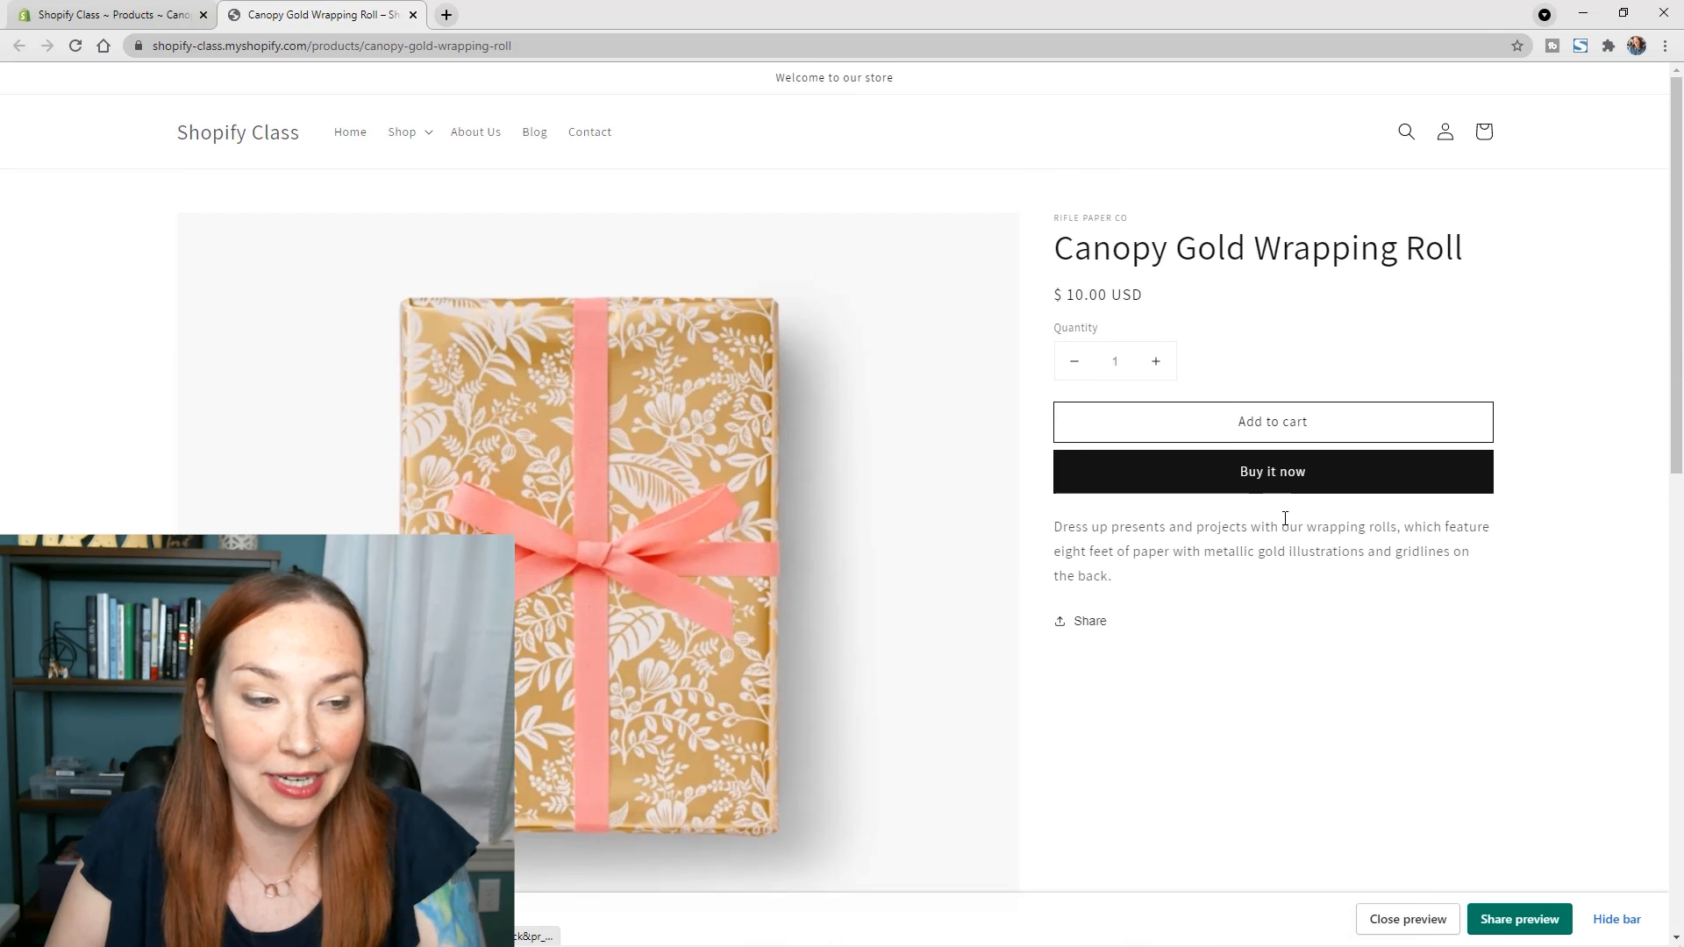
Step: Assign the gift-wrap theme template to the Canopy Gold Wrapping Roll product and save it
{"action": "left_click", "coordinate": [85, 17]}
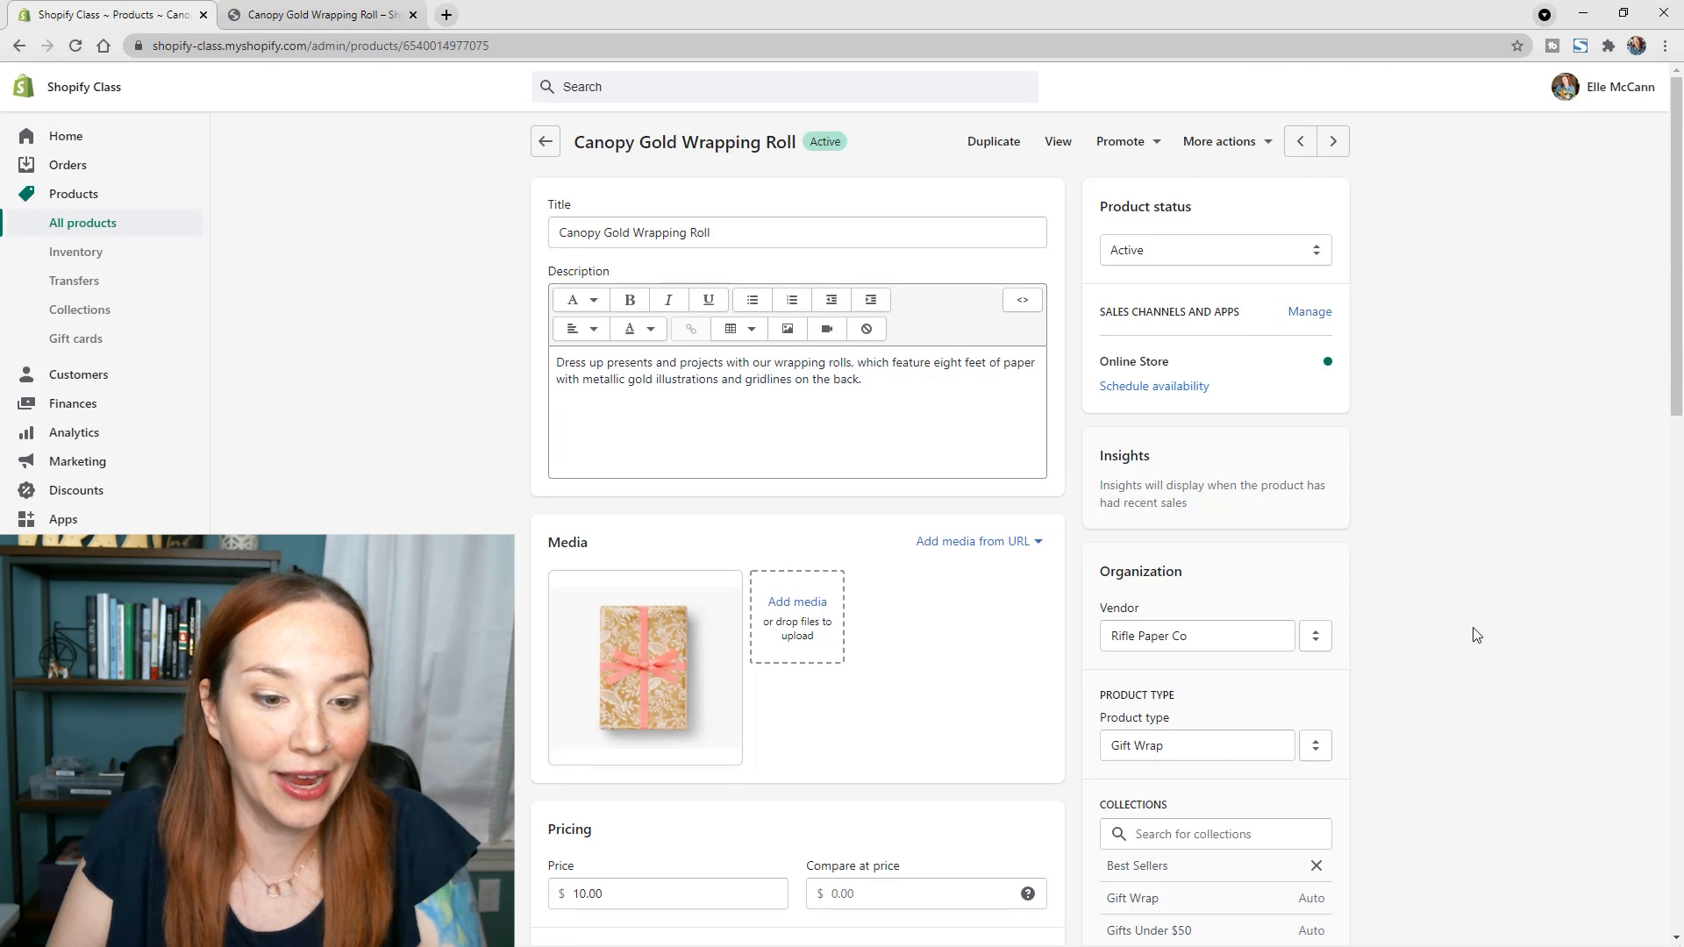
{"action": "scroll", "coordinate": [1456, 603], "scroll_direction": "down", "scroll_amount": 1}
{"action": "scroll", "coordinate": [1228, 421], "scroll_direction": "up", "scroll_amount": 1}
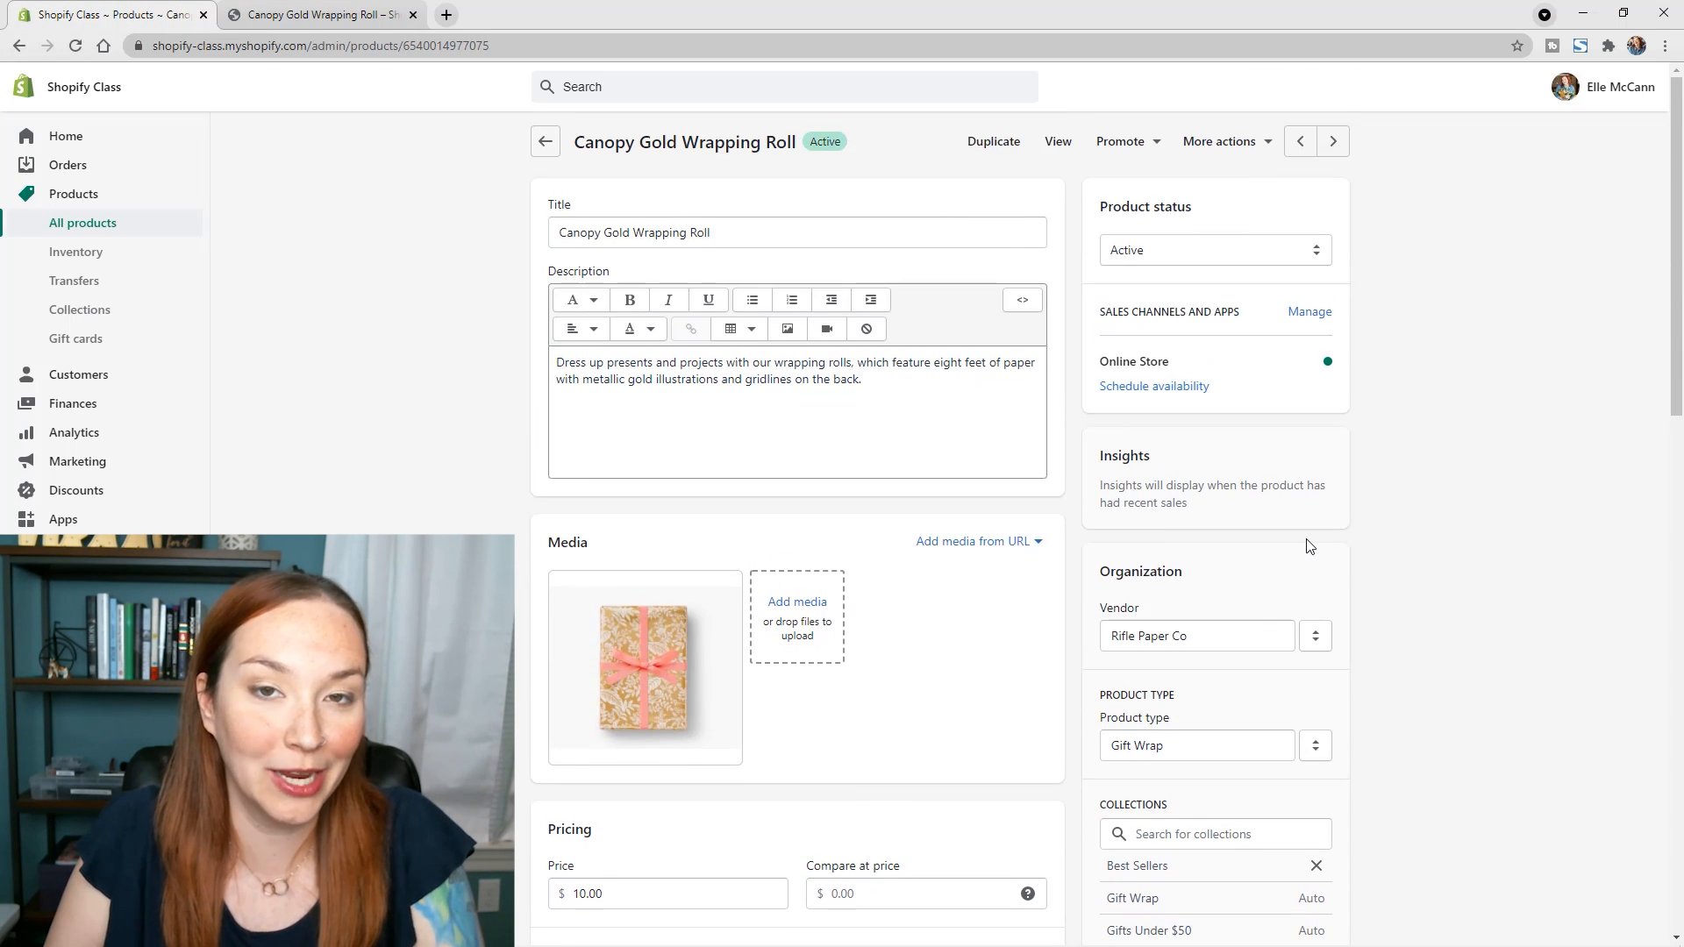
{"action": "scroll", "coordinate": [1384, 521], "scroll_direction": "down", "scroll_amount": 2}
{"action": "scroll", "coordinate": [1384, 520], "scroll_direction": "down", "scroll_amount": 5}
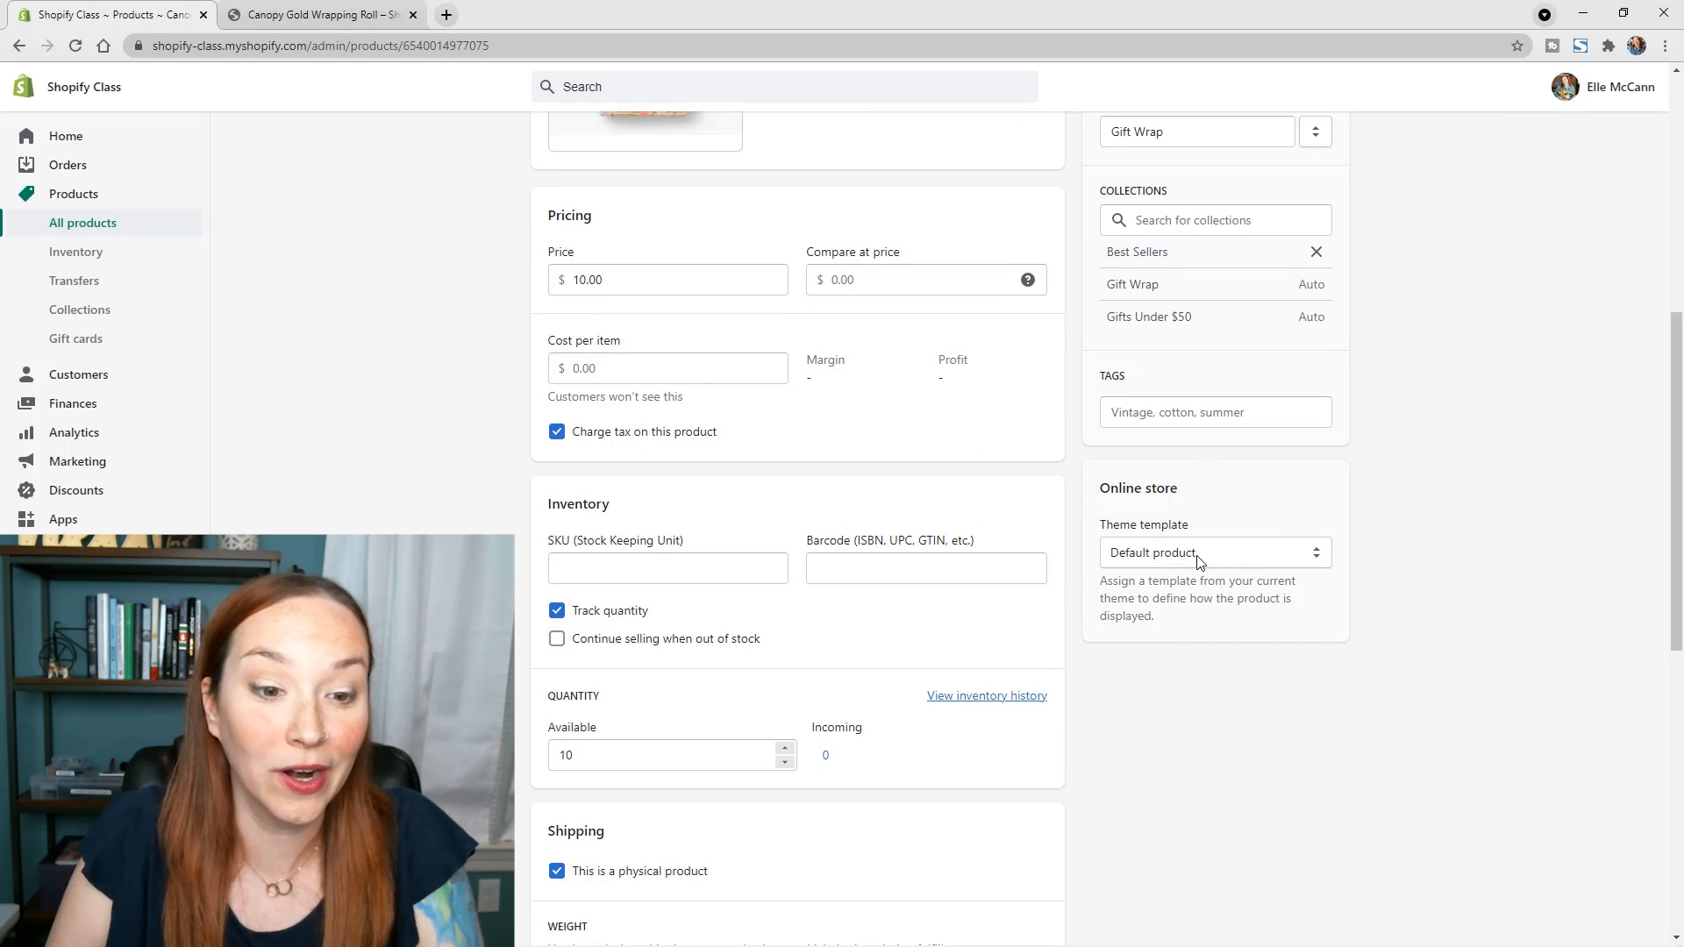
{"action": "left_click", "coordinate": [1199, 554]}
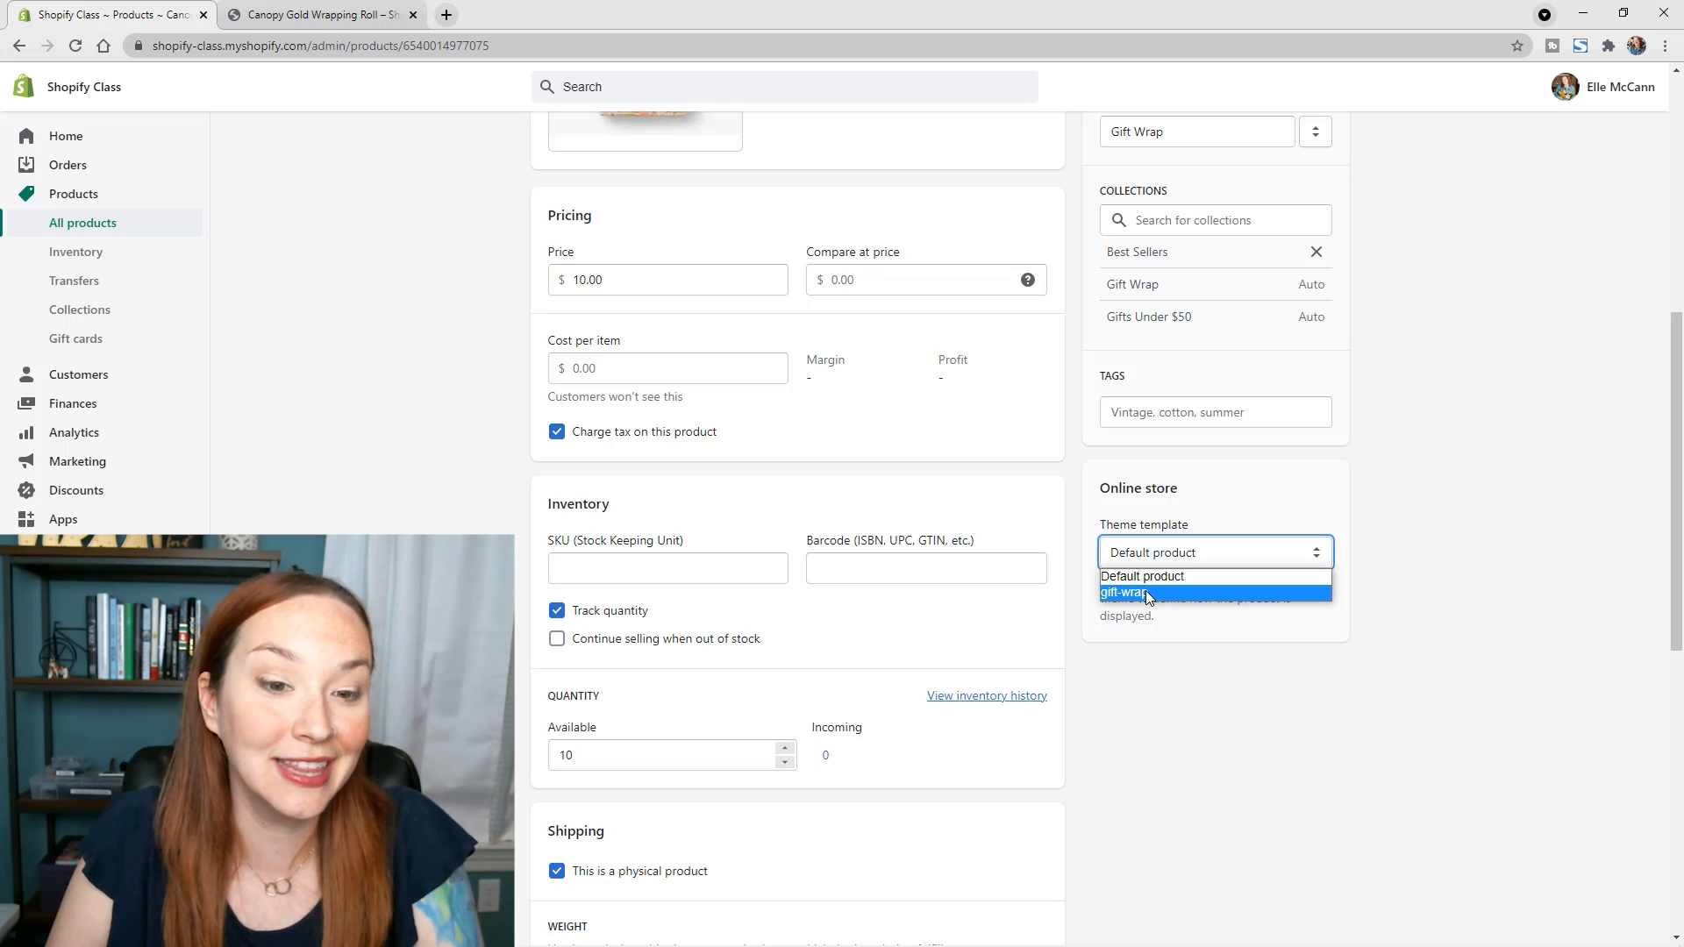
{"action": "left_click", "coordinate": [1144, 593]}
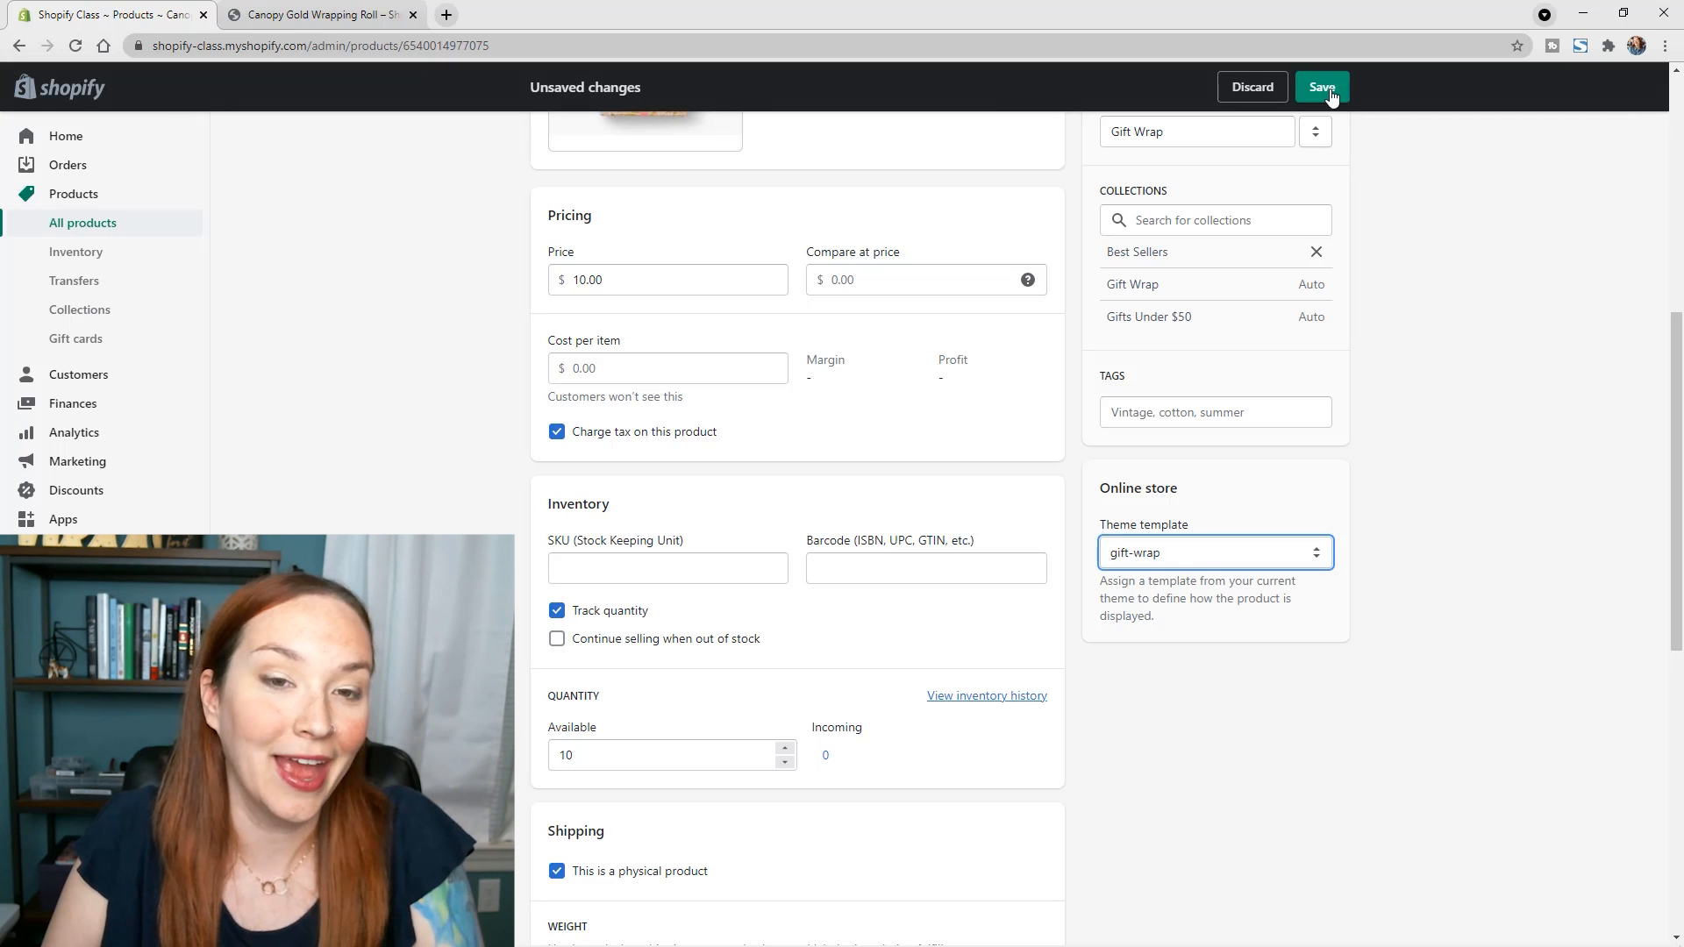
{"action": "left_click", "coordinate": [1322, 88]}
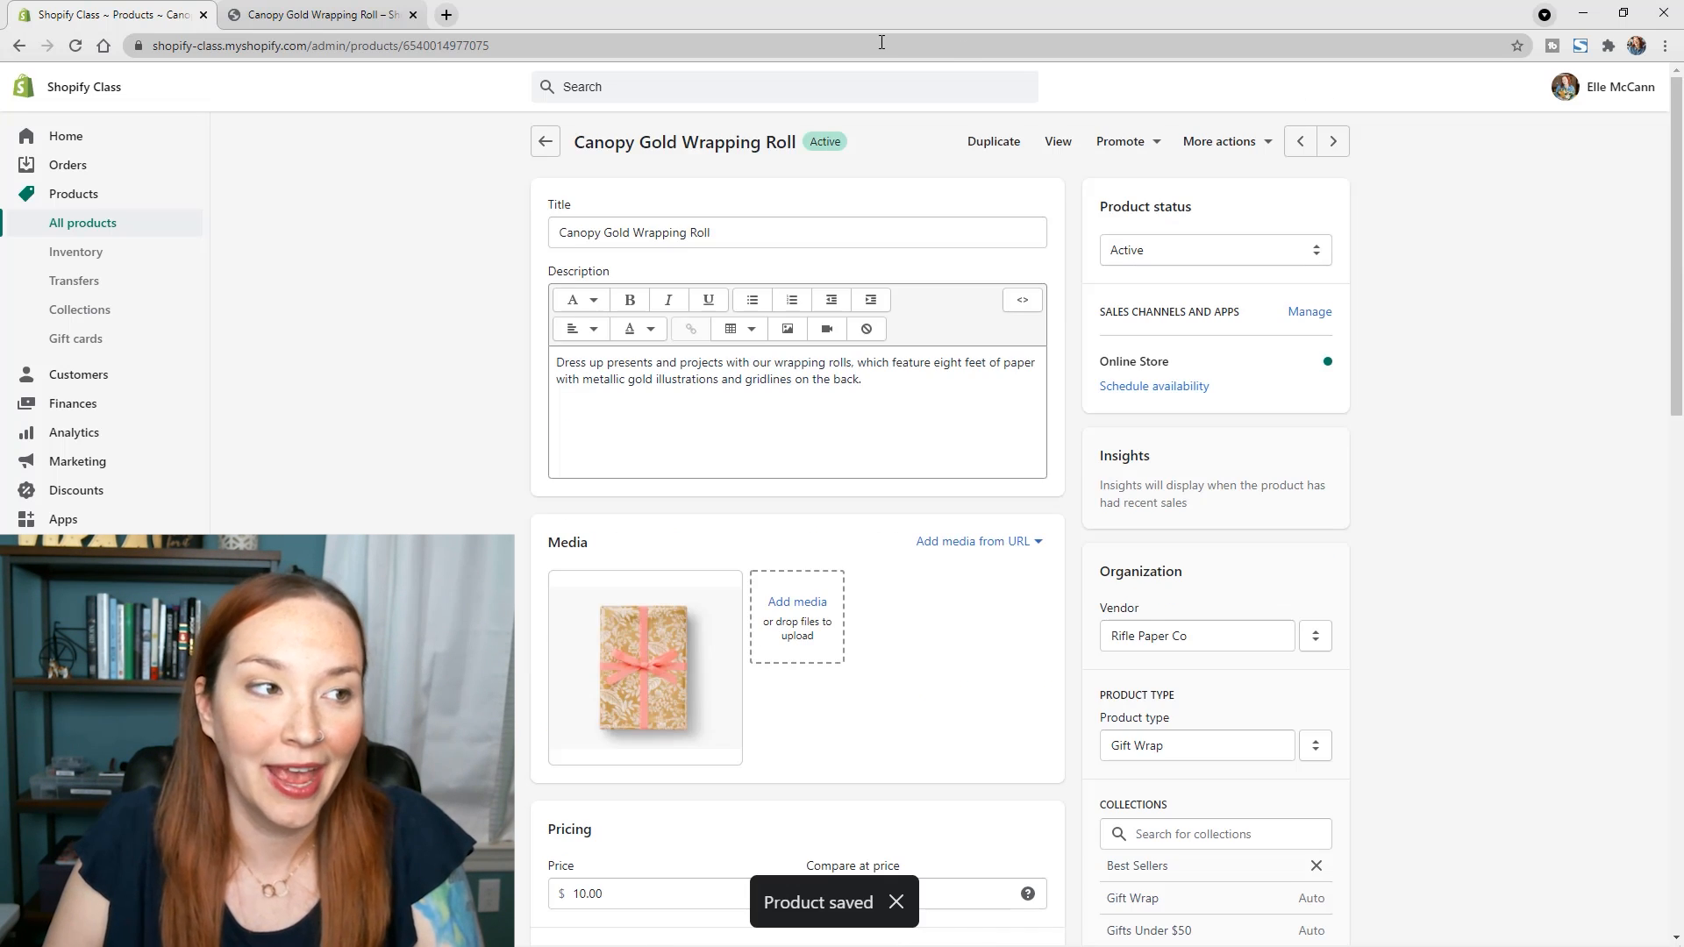
Step: Reload the Canopy Gold Wrapping Roll storefront page and examine the sections below the product recommendations
{"action": "left_click", "coordinate": [270, 17]}
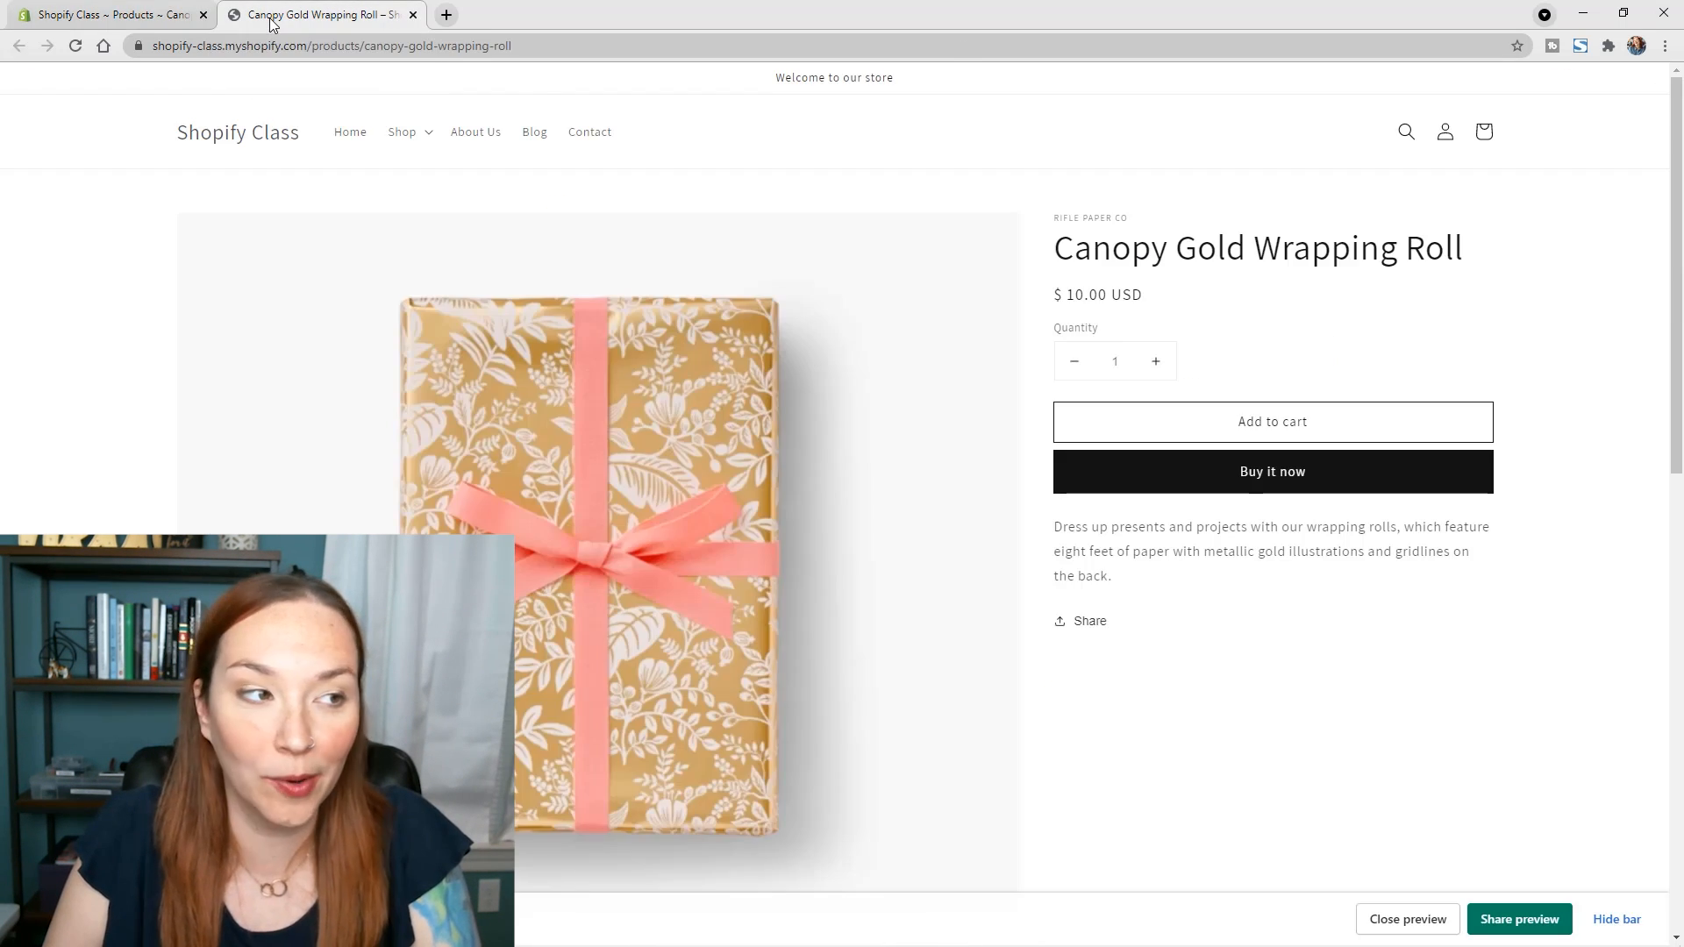
{"action": "left_click", "coordinate": [75, 49]}
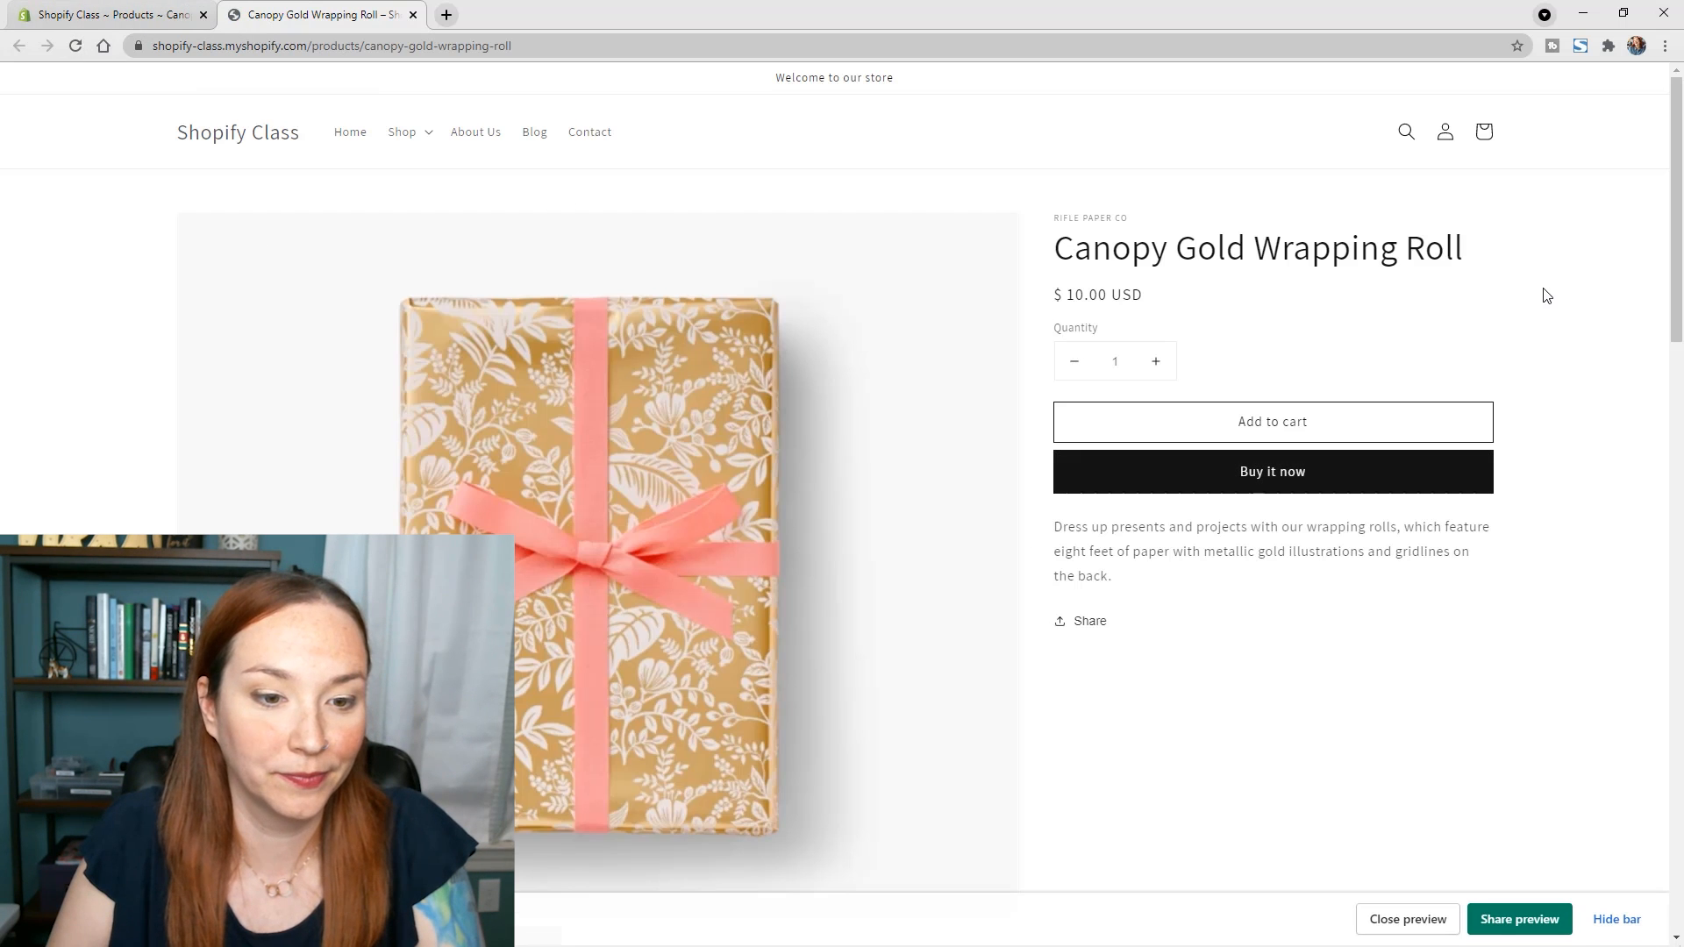
{"action": "scroll", "coordinate": [1546, 296], "scroll_direction": "down", "scroll_amount": 10}
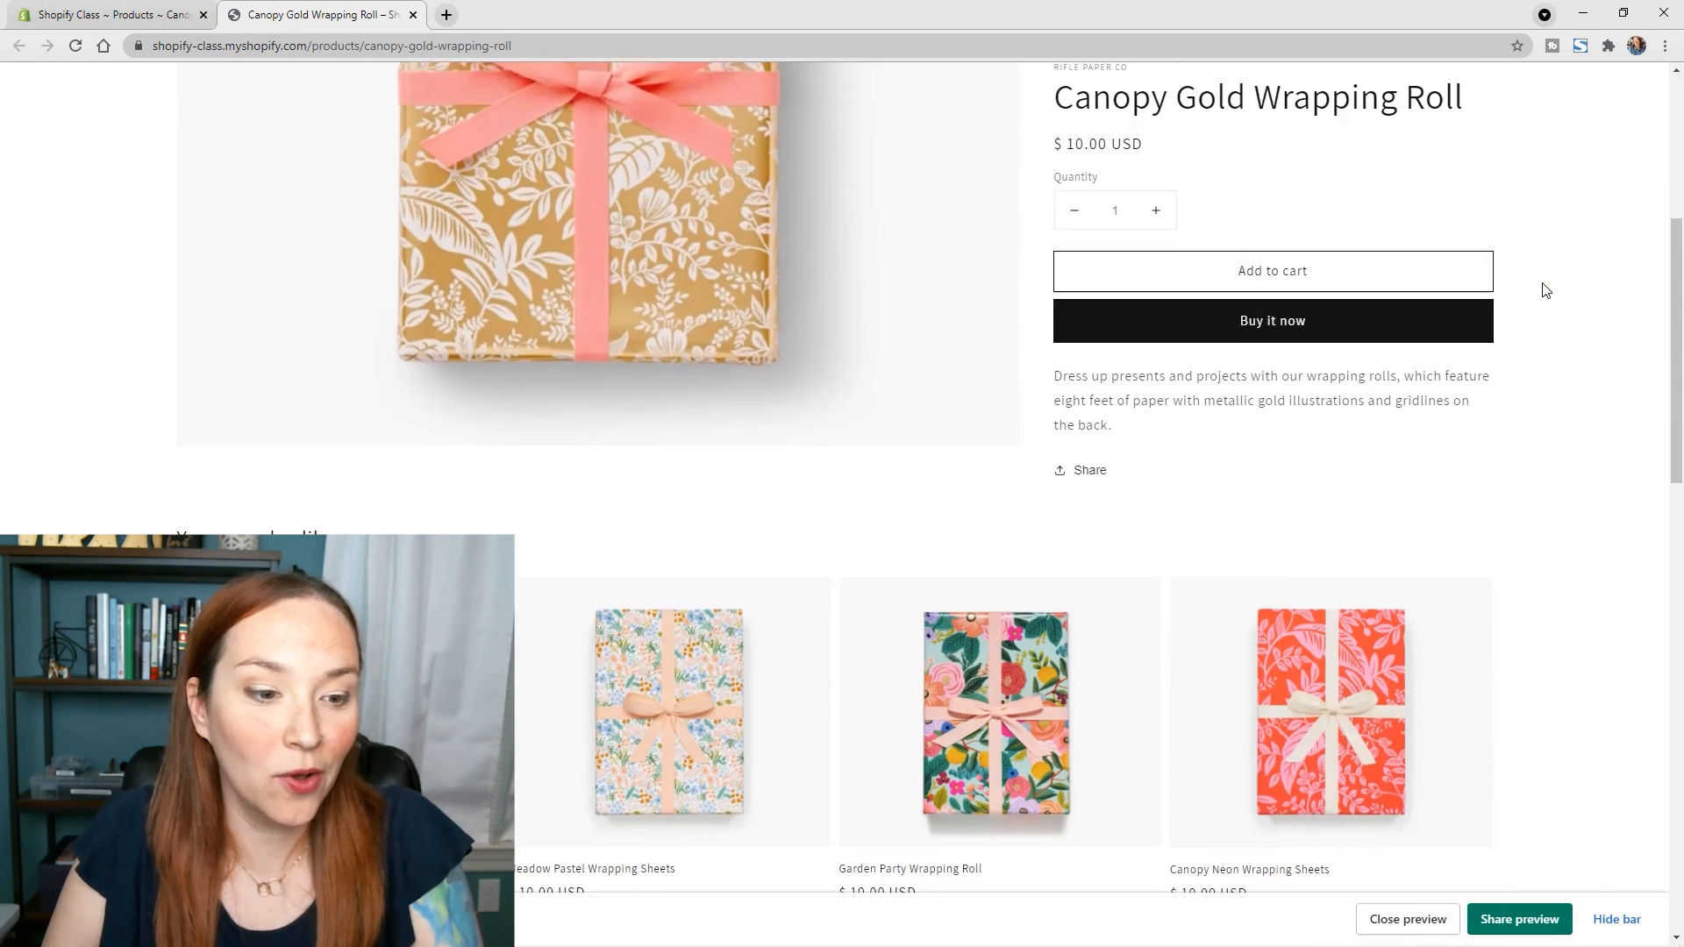
{"action": "scroll", "coordinate": [1543, 285], "scroll_direction": "down", "scroll_amount": 3}
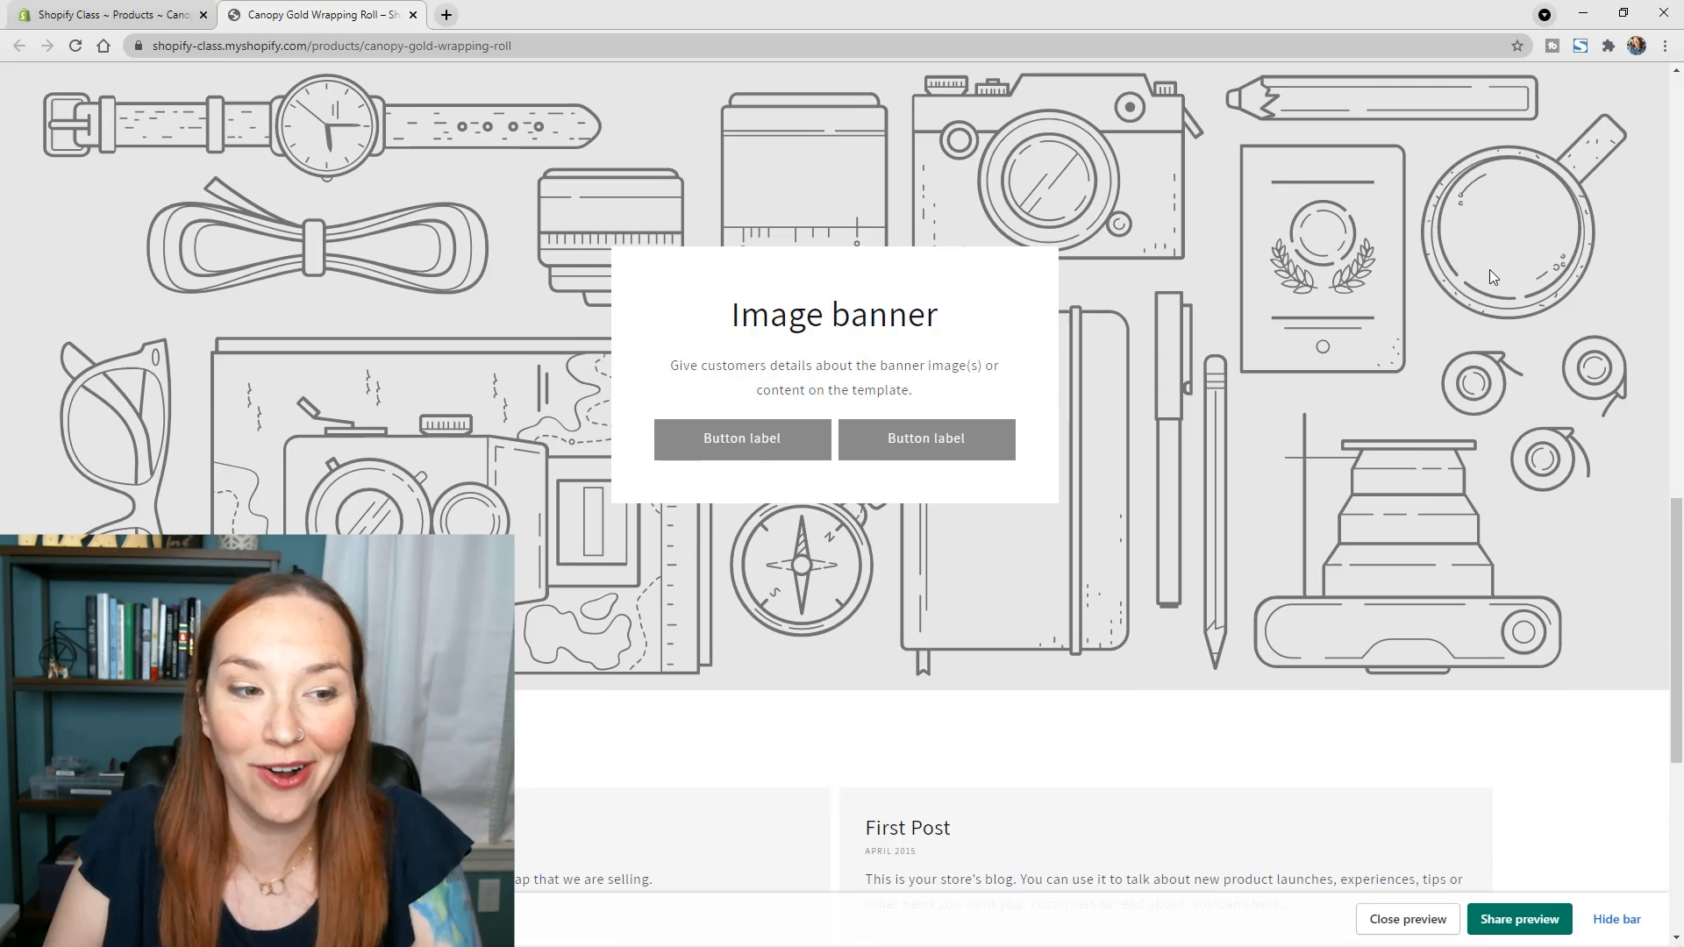
{"action": "scroll", "coordinate": [1482, 270], "scroll_direction": "down", "scroll_amount": 4}
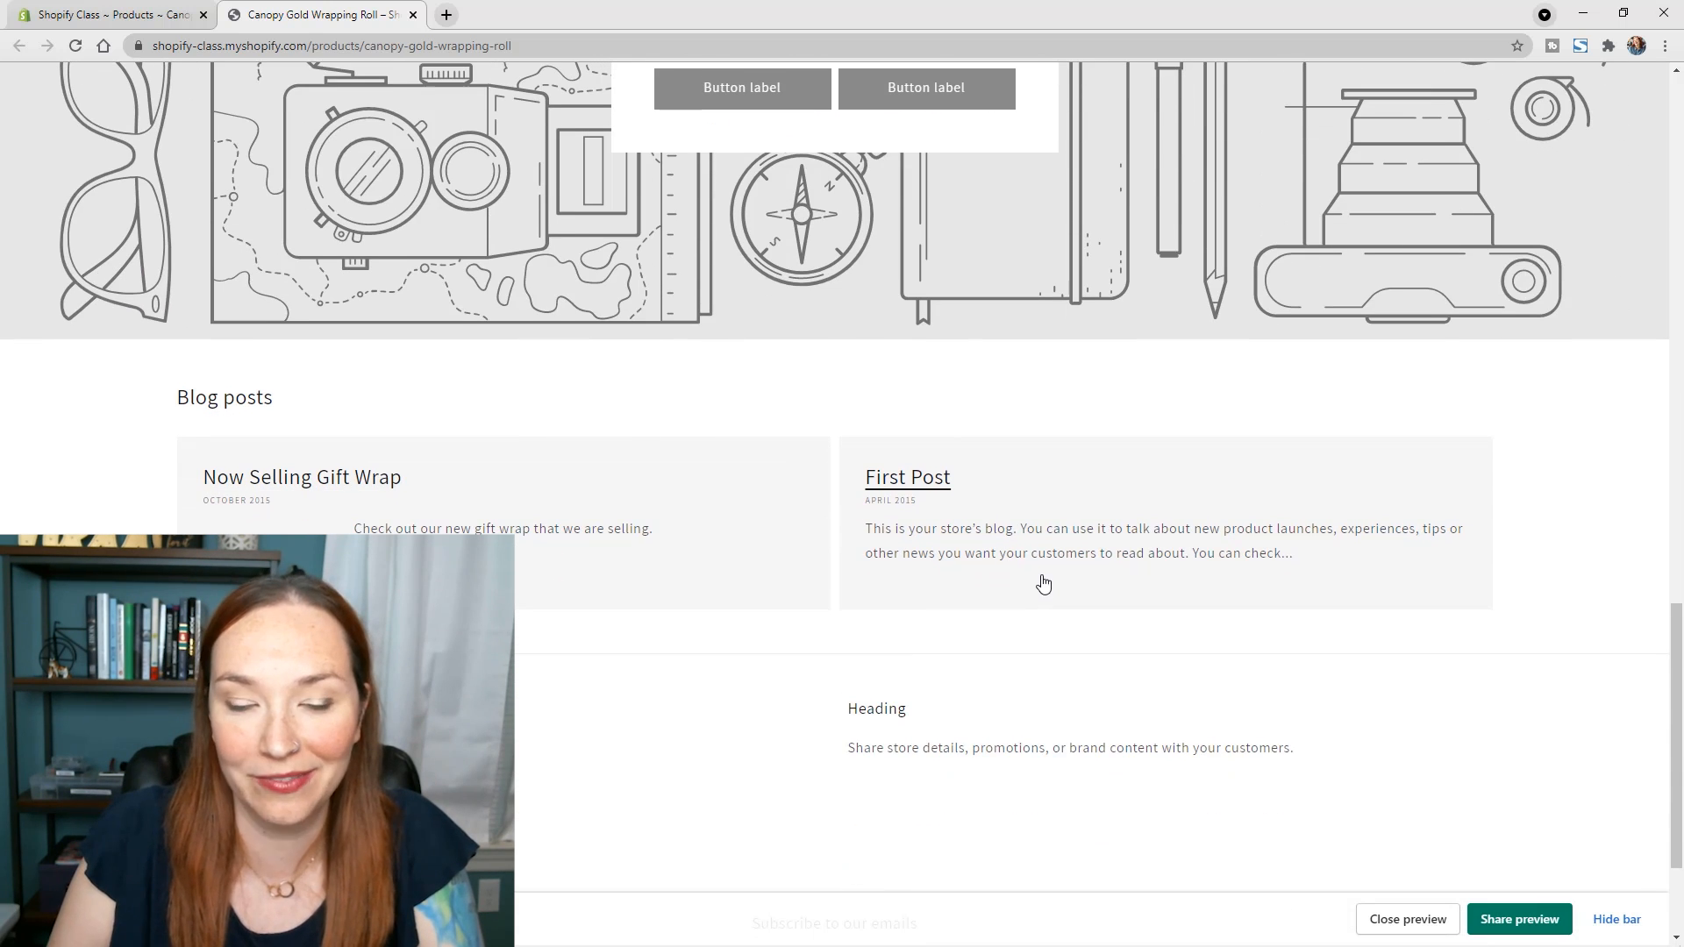
{"action": "scroll", "coordinate": [1043, 584], "scroll_direction": "up", "scroll_amount": 10}
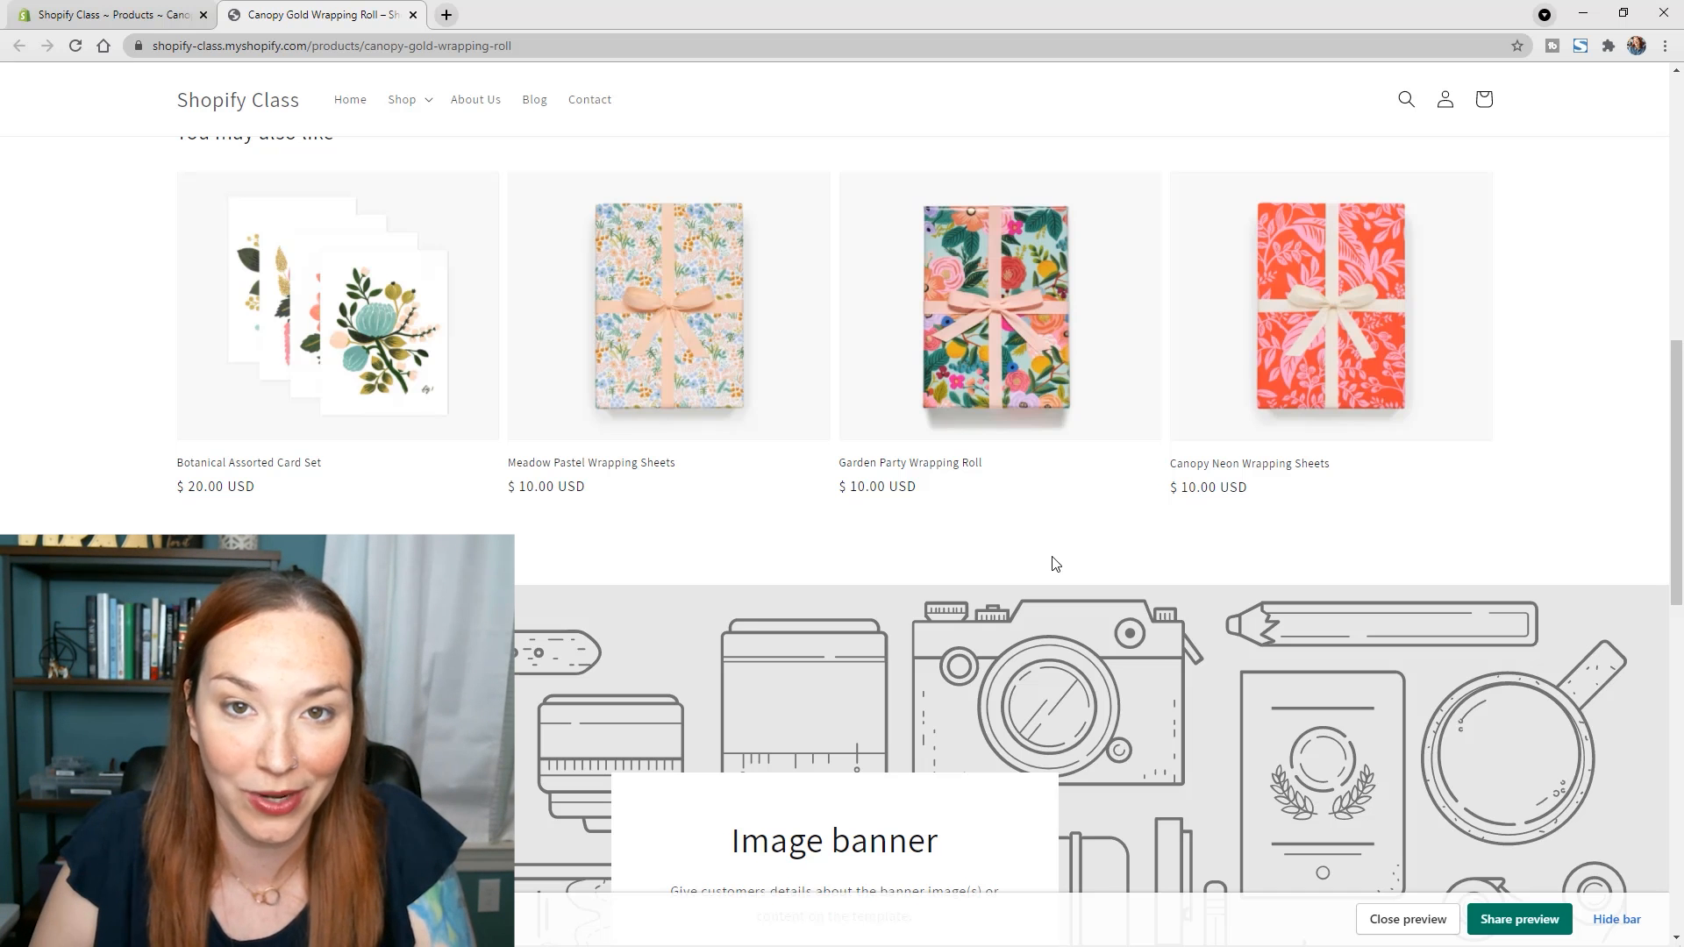
{"action": "scroll", "coordinate": [1070, 478], "scroll_direction": "up", "scroll_amount": 10}
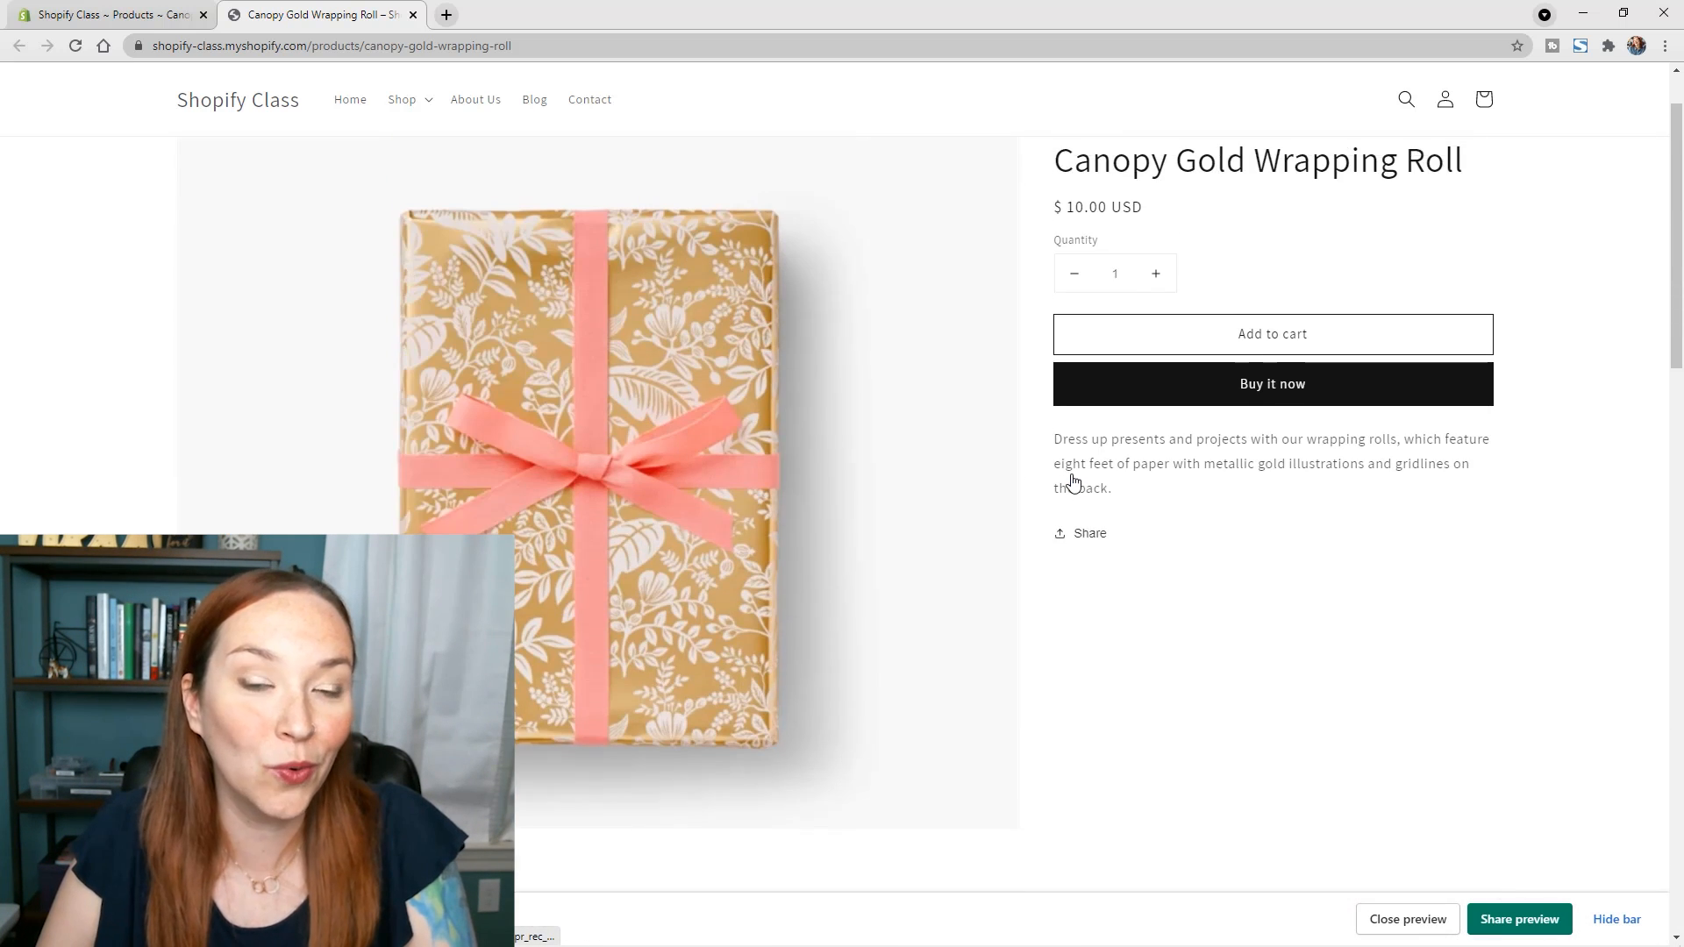